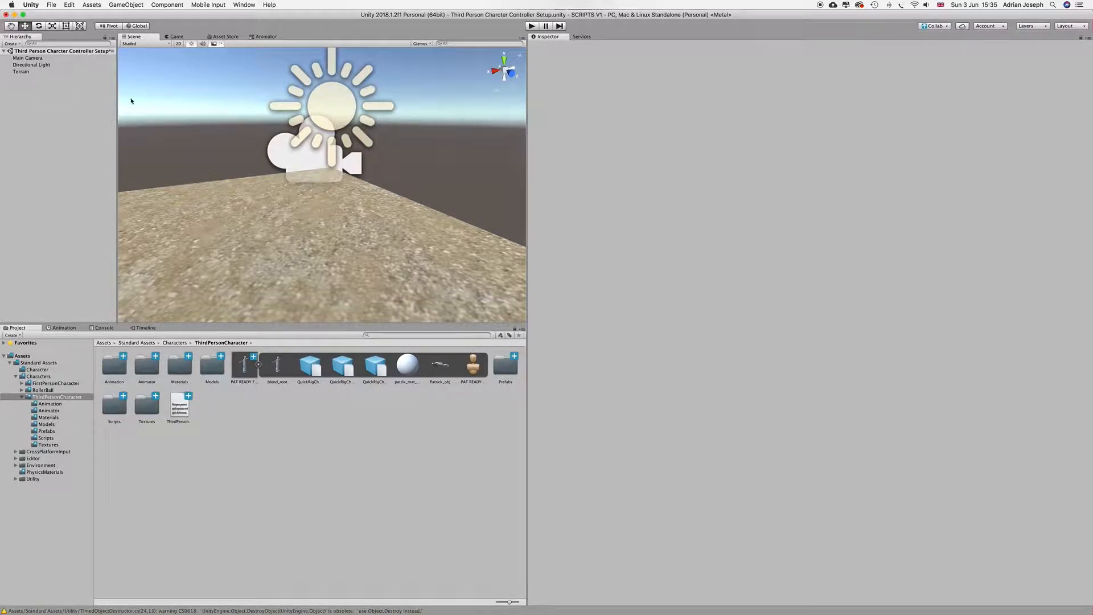
{"action": "left_click", "coordinate": [23, 71]}
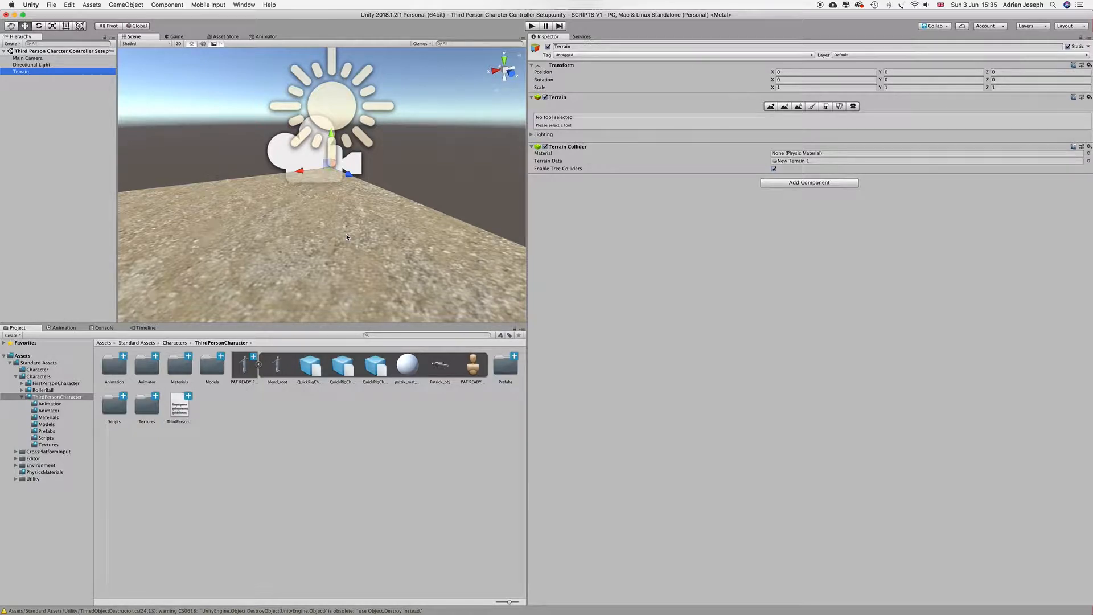
{"action": "left_click", "coordinate": [35, 378]}
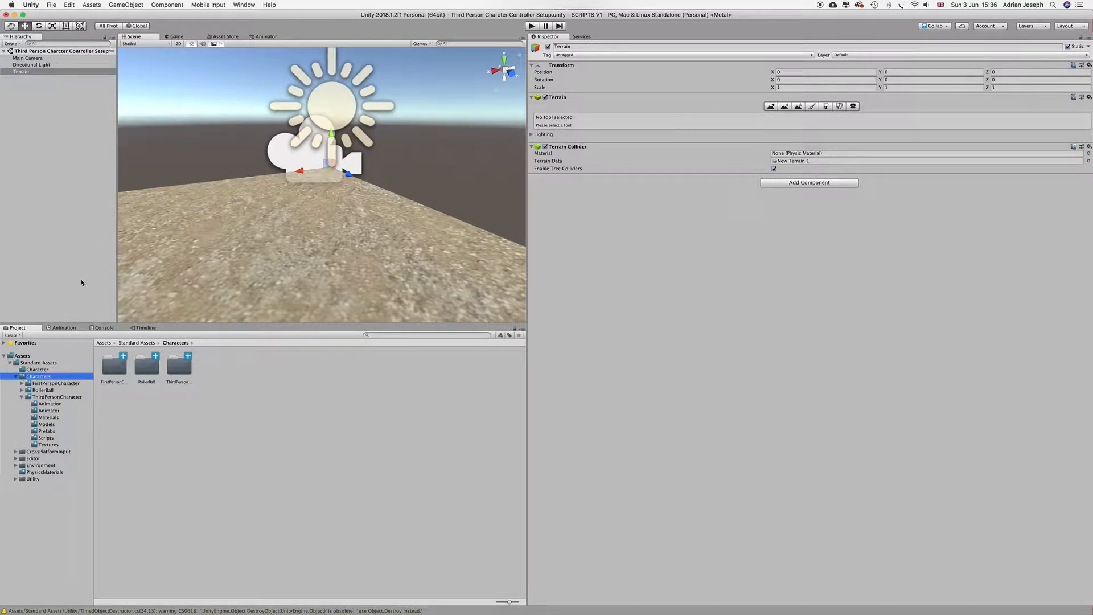
{"action": "left_click", "coordinate": [93, 5]}
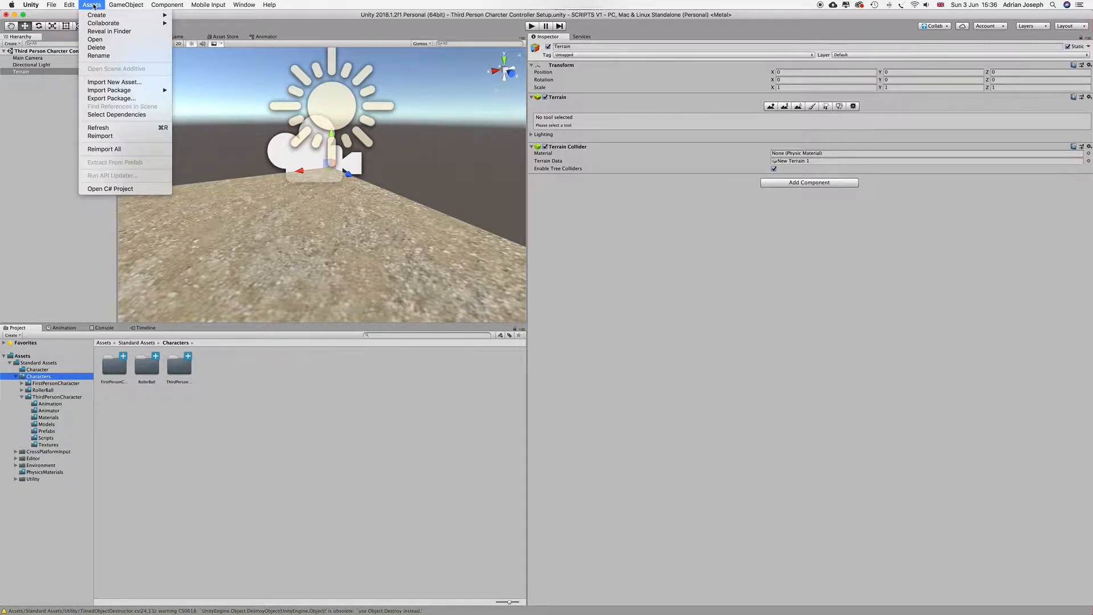
{"action": "mouse_move", "coordinate": [103, 92]}
{"action": "left_click", "coordinate": [67, 240]}
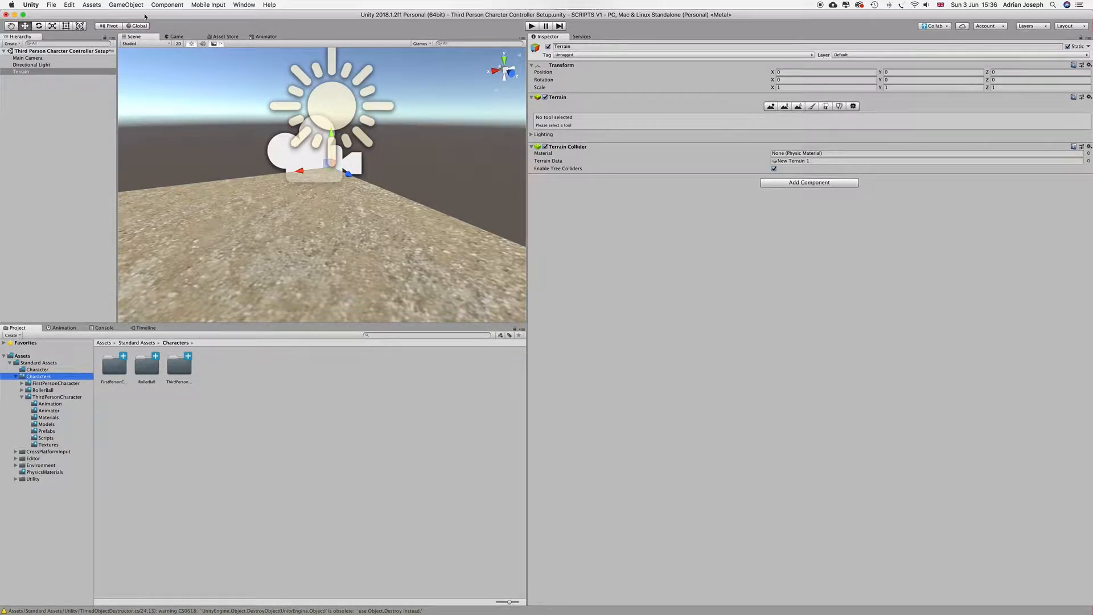
Search the Asset Store for "st" to find the Standard Assets package, and return to the Scene view.
{"action": "left_click", "coordinate": [225, 37]}
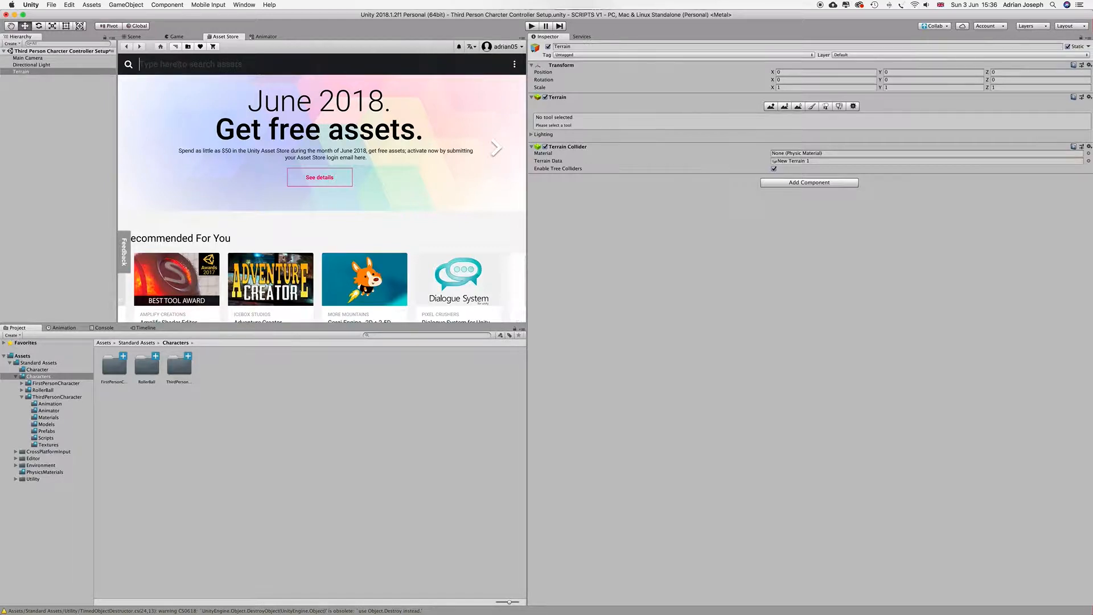
{"action": "type", "text": "st"}
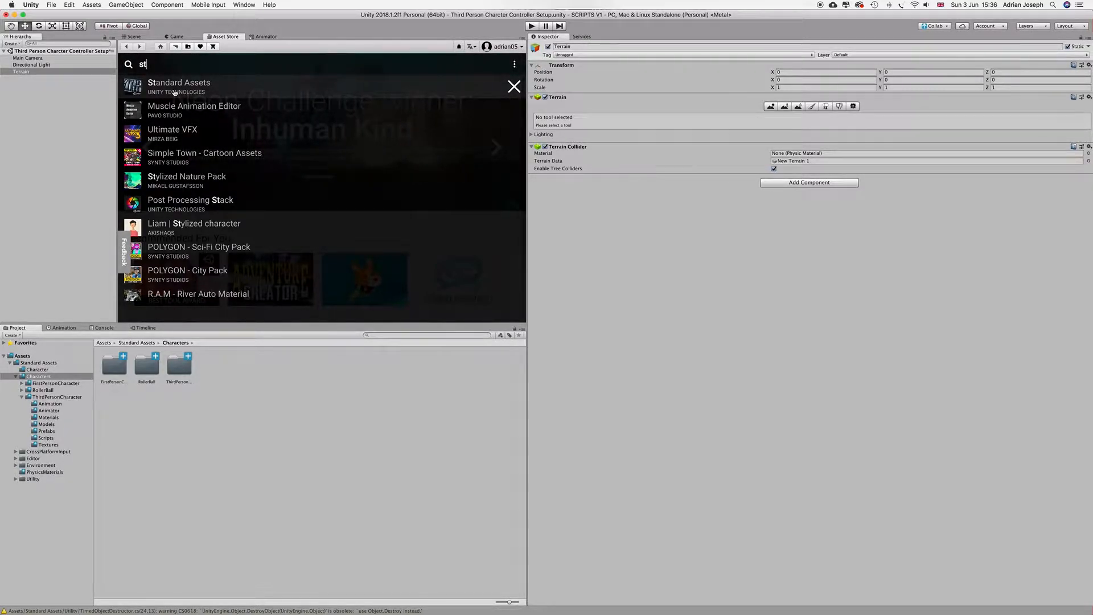
{"action": "left_click", "coordinate": [514, 88]}
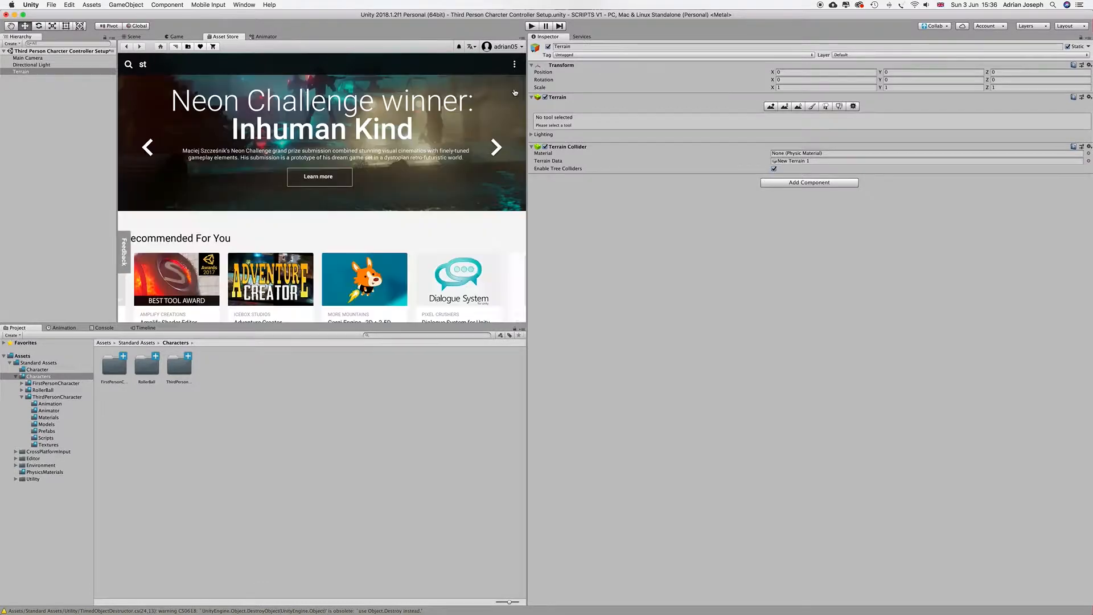
{"action": "left_click", "coordinate": [135, 37]}
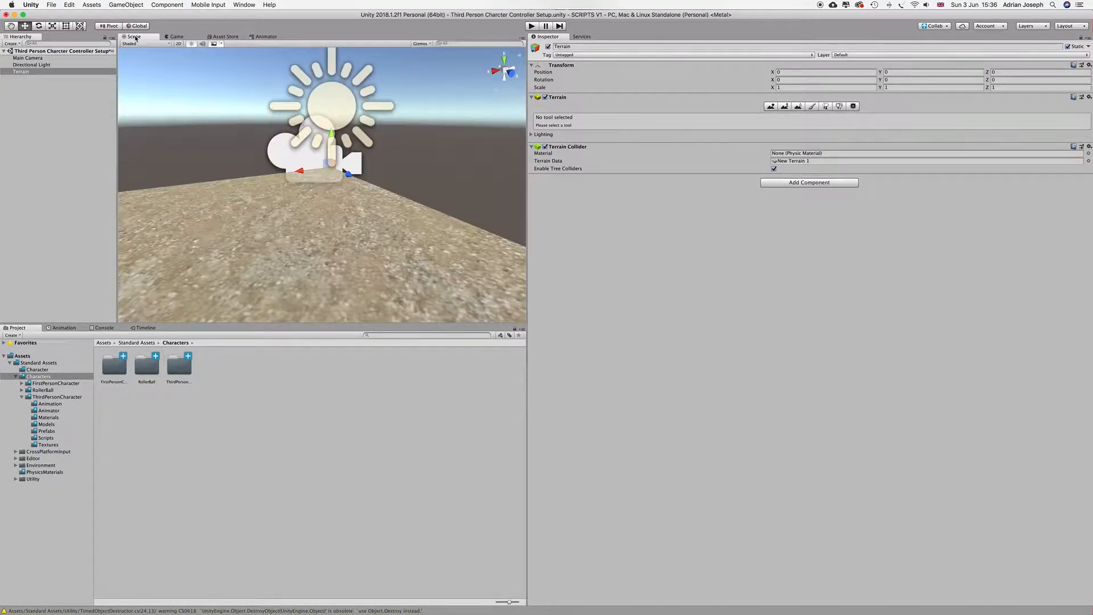
Add the ThirdPersonController prefab from the ThirdPersonCharacter Prefabs folder to the scene and move it onto the terrain at about X 5, Z 5.2.
{"action": "left_click", "coordinate": [64, 397]}
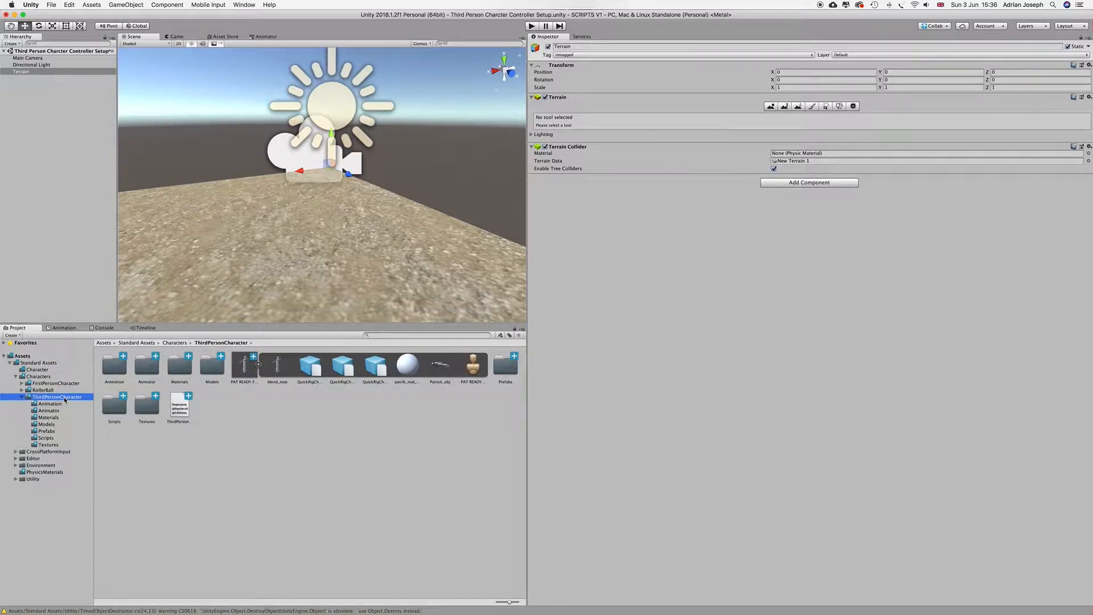
{"action": "left_click", "coordinate": [46, 431]}
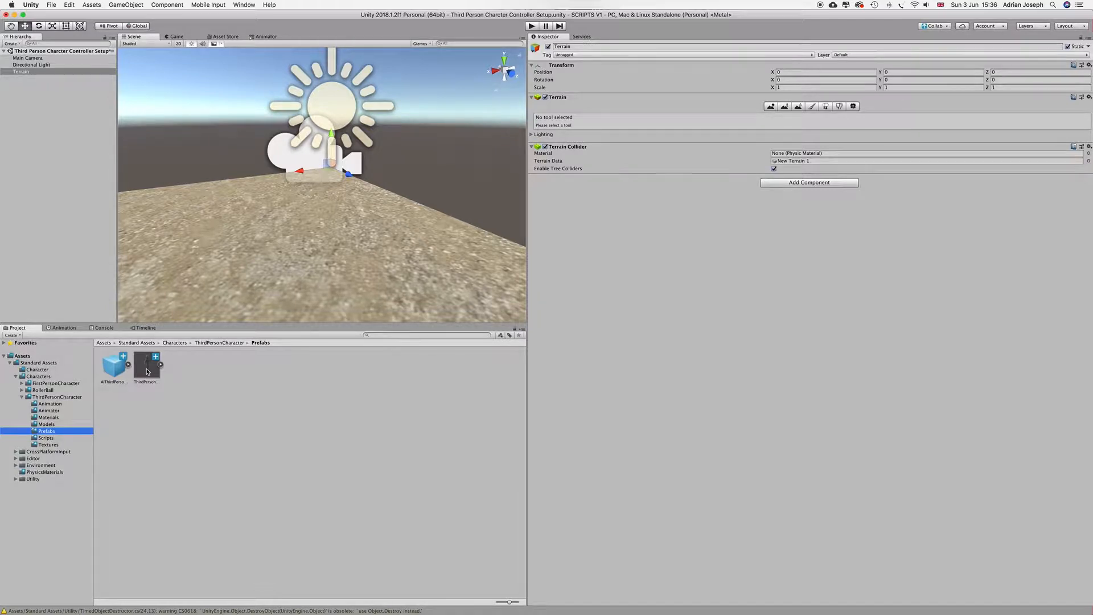
{"action": "left_click_drag", "start_coordinate": [147, 371], "coordinate": [8, 89]}
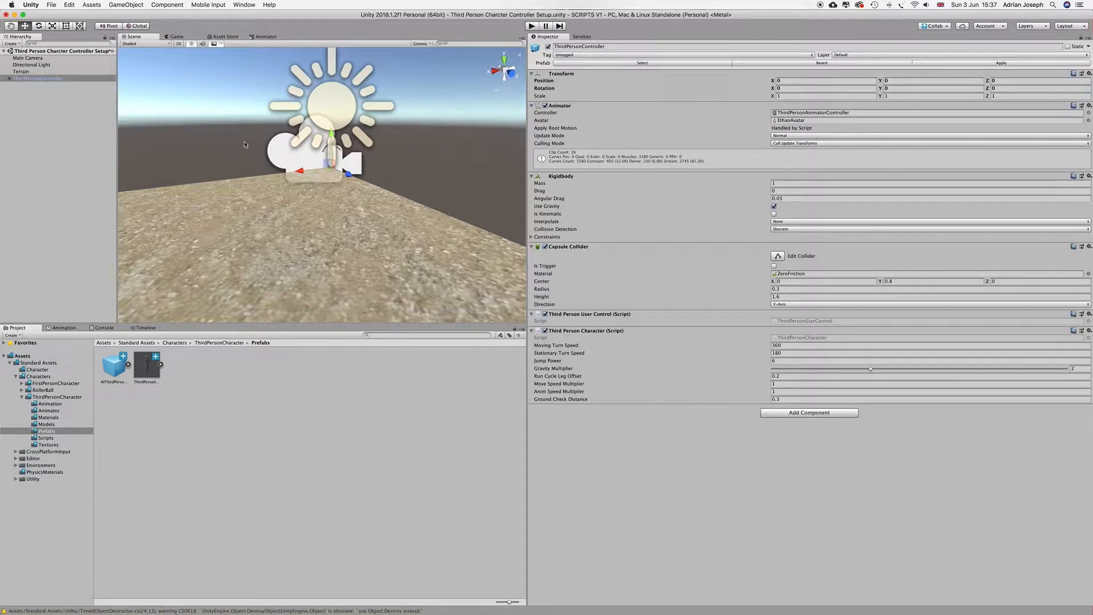
{"action": "left_click_drag", "start_coordinate": [351, 180], "coordinate": [262, 248]}
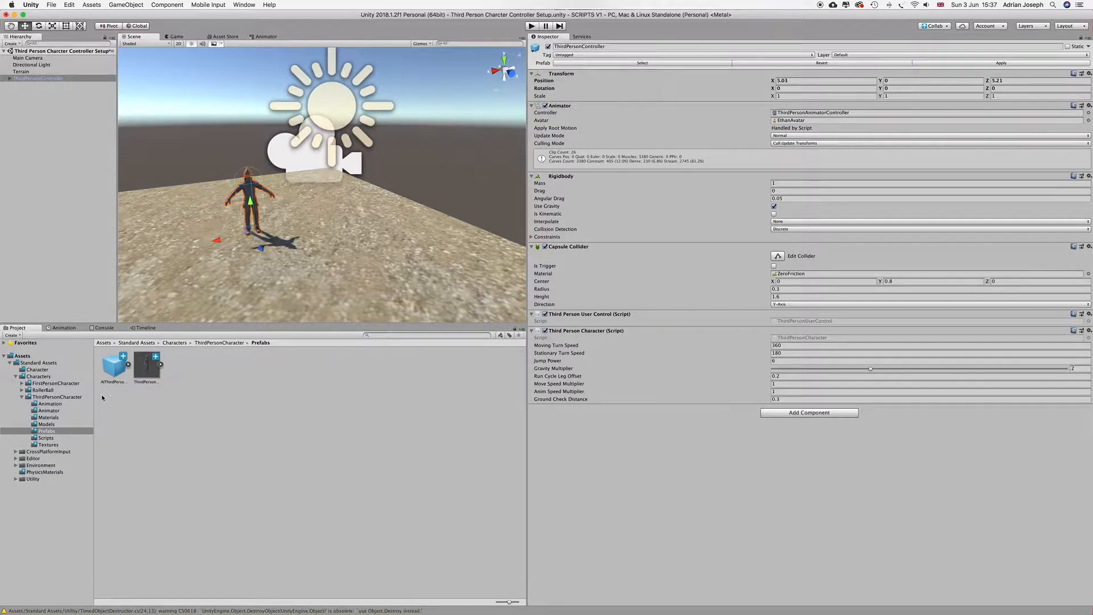
Place the PAT READY FOR UNITY model from the ThirdPersonCharacter folder beside the controller, at about X 4.68, Z 5.76.
{"action": "left_click", "coordinate": [61, 398]}
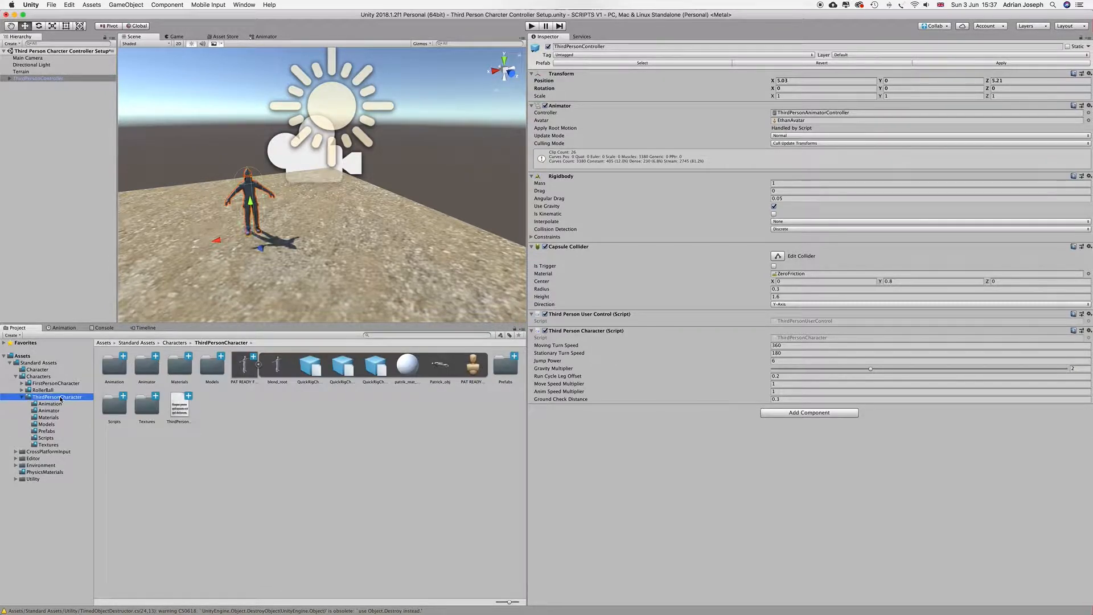
{"action": "left_click", "coordinate": [242, 377]}
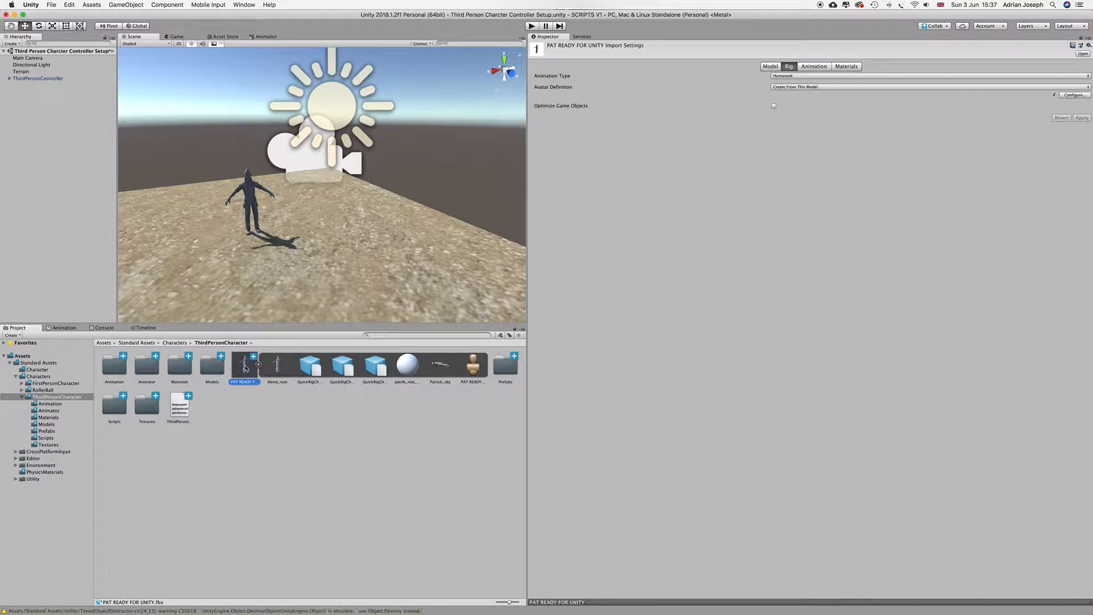
{"action": "left_click_drag", "start_coordinate": [245, 369], "coordinate": [283, 242]}
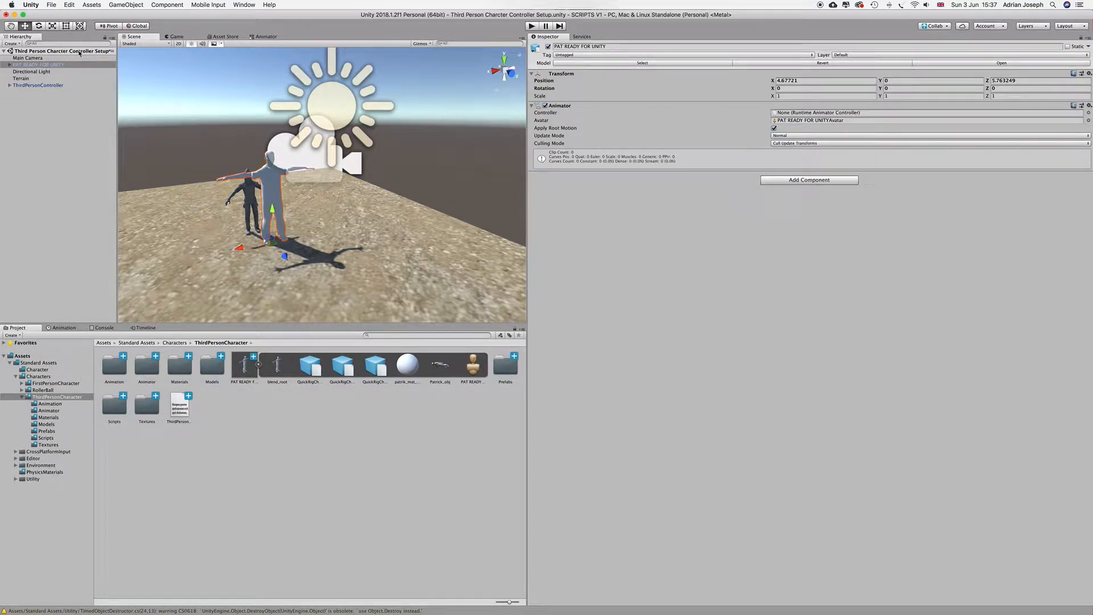
Scale the PAT READY FOR UNITY model uniformly to about 0.68 and move it over the Ethan character at X 5.03, Z 5.17.
{"action": "left_click", "coordinate": [53, 26]}
{"action": "left_click_drag", "start_coordinate": [275, 245], "coordinate": [281, 261]}
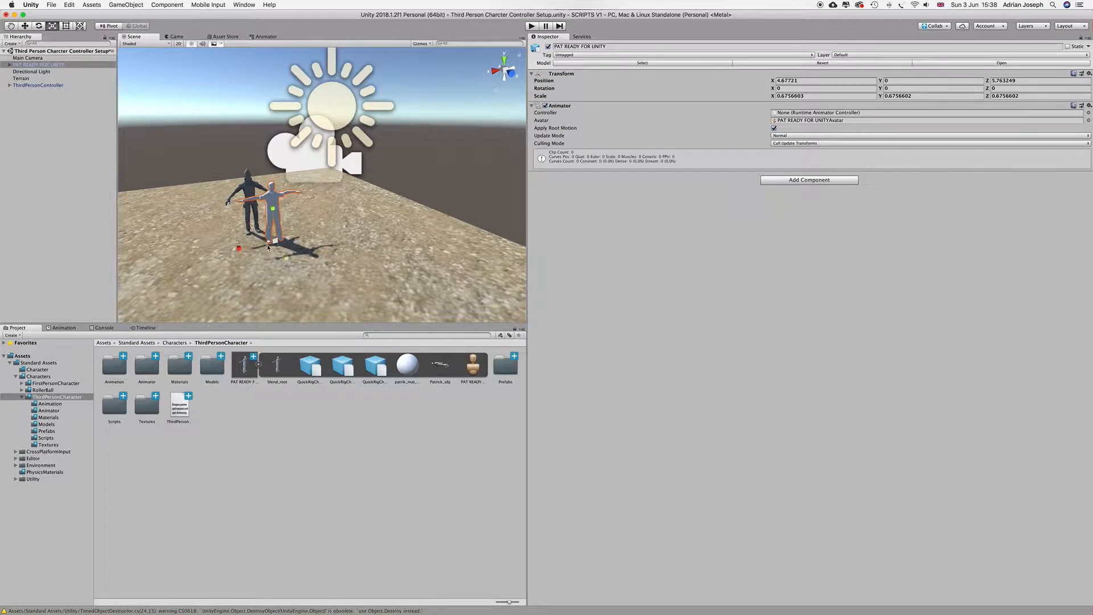
{"action": "left_click", "coordinate": [25, 26]}
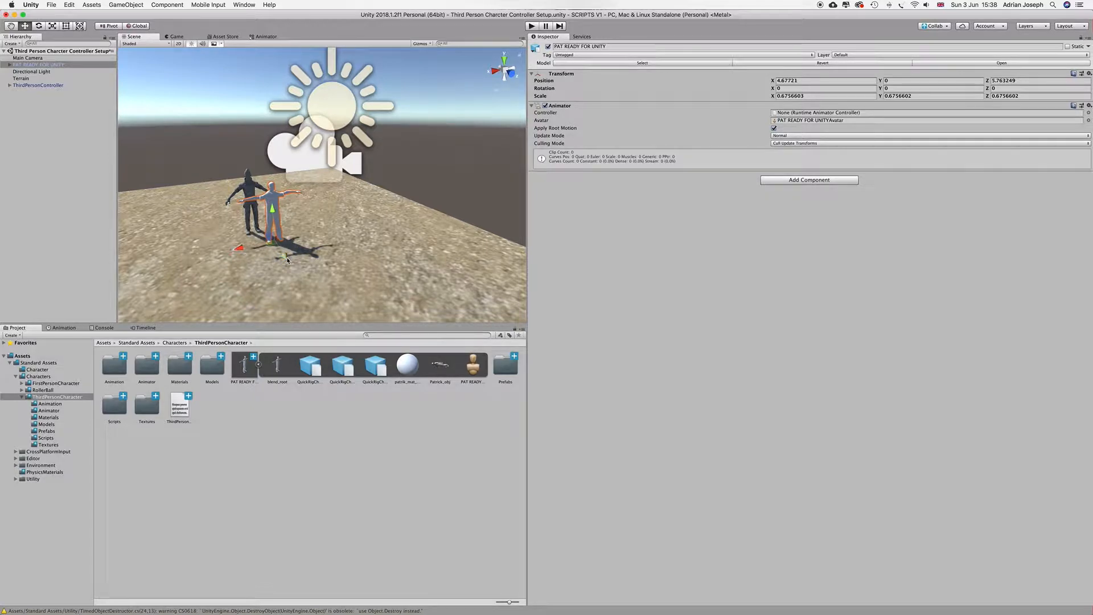
{"action": "left_click_drag", "start_coordinate": [287, 260], "coordinate": [282, 251]}
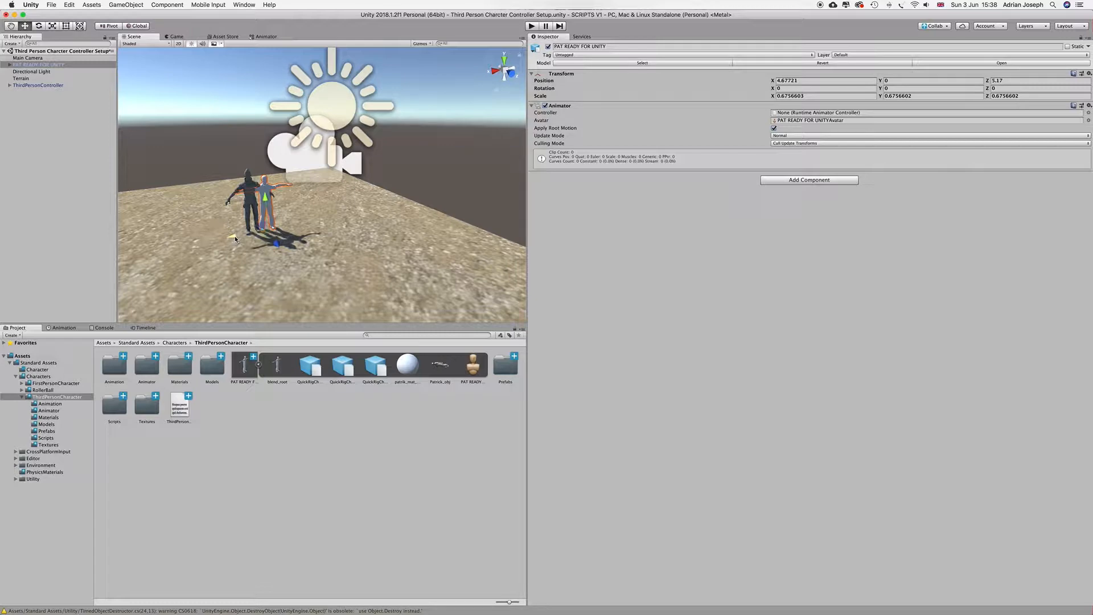
{"action": "left_click_drag", "start_coordinate": [236, 238], "coordinate": [223, 238]}
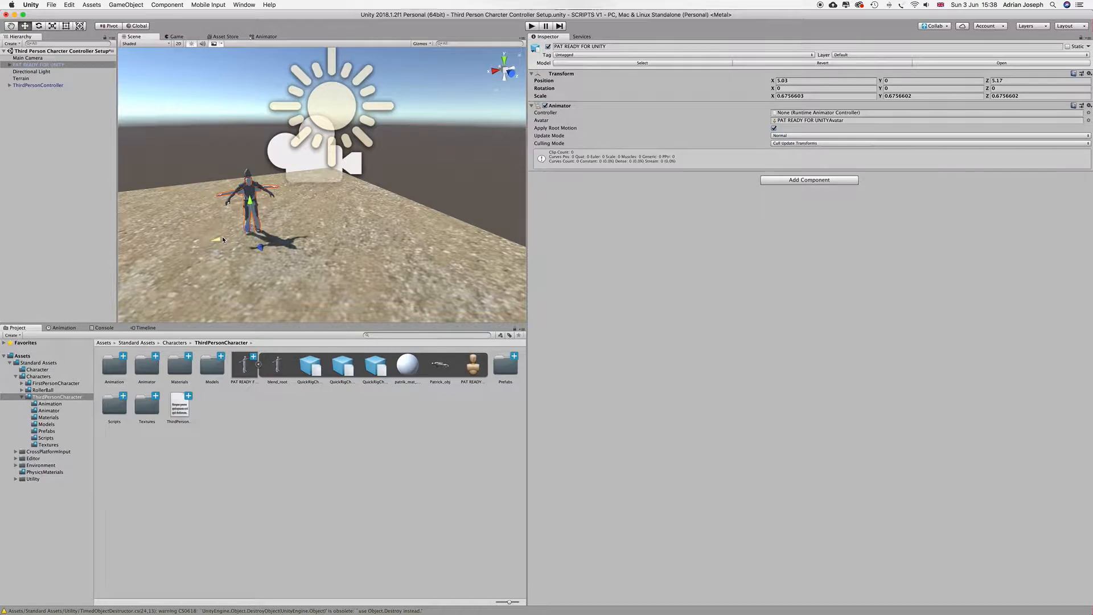
Delete EthanBody, EthanGlasses and EthanSkeleton from ThirdPersonController, accepting that the prefab instance breaks.
{"action": "left_click", "coordinate": [9, 86]}
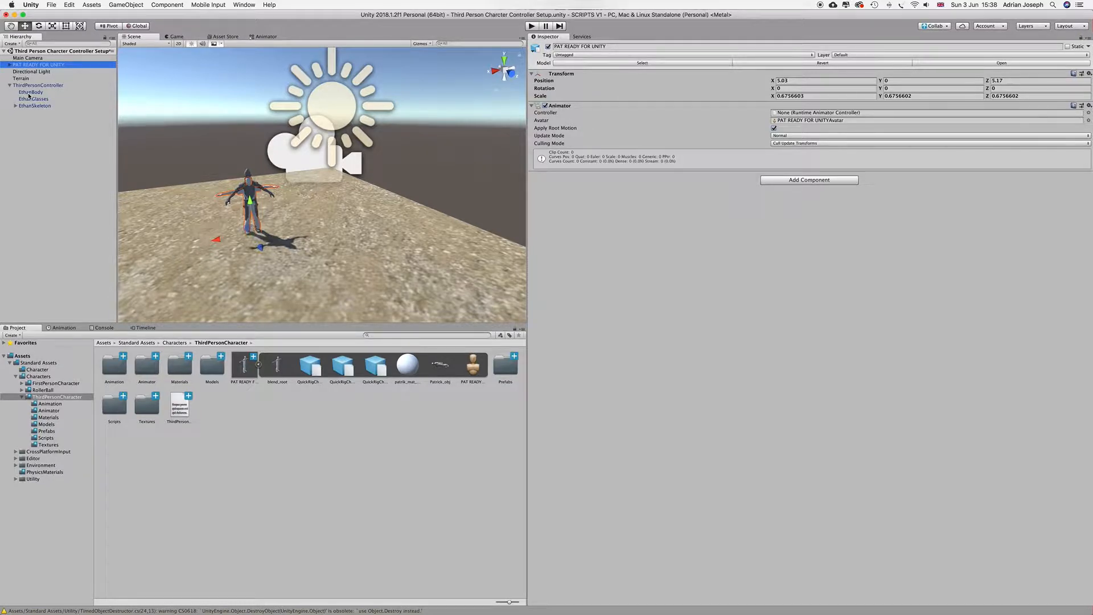
{"action": "left_click", "coordinate": [31, 93]}
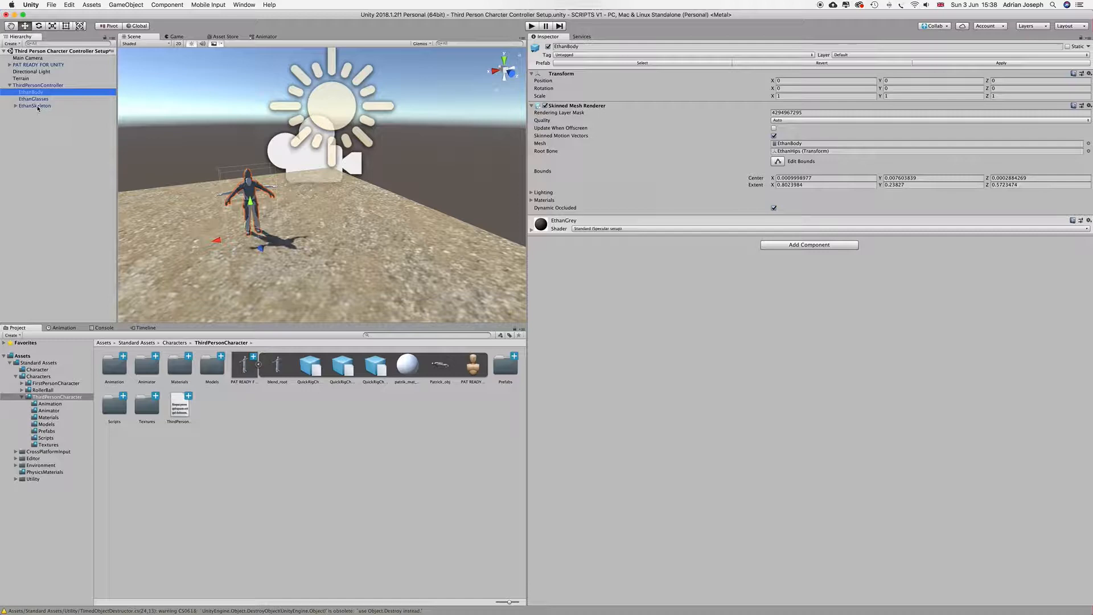
{"action": "left_click", "coordinate": [36, 106], "text": "shift"}
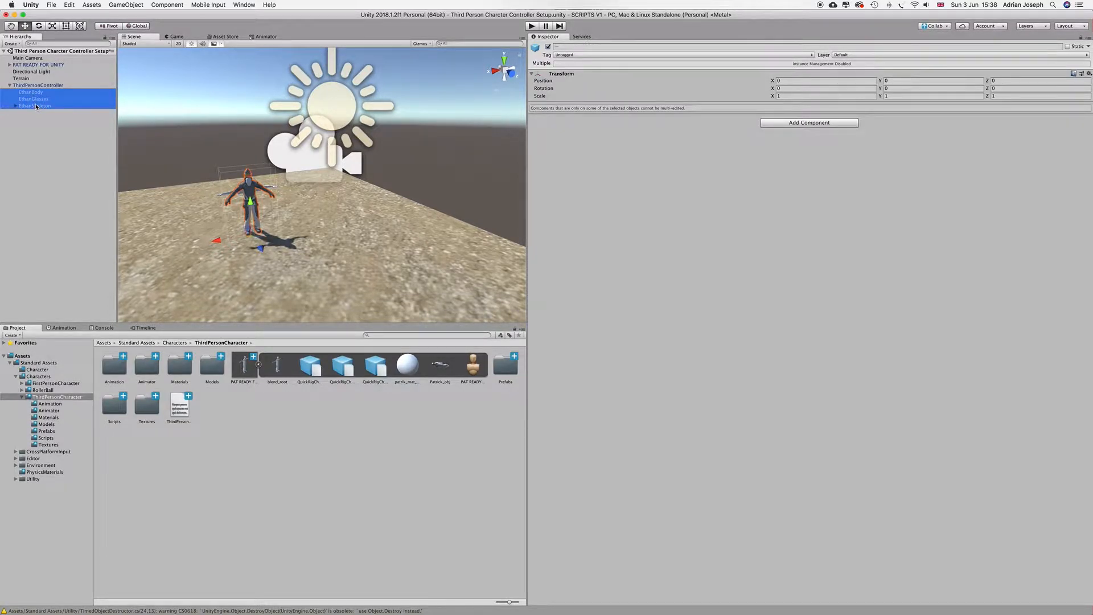
{"action": "right_click", "coordinate": [36, 106]}
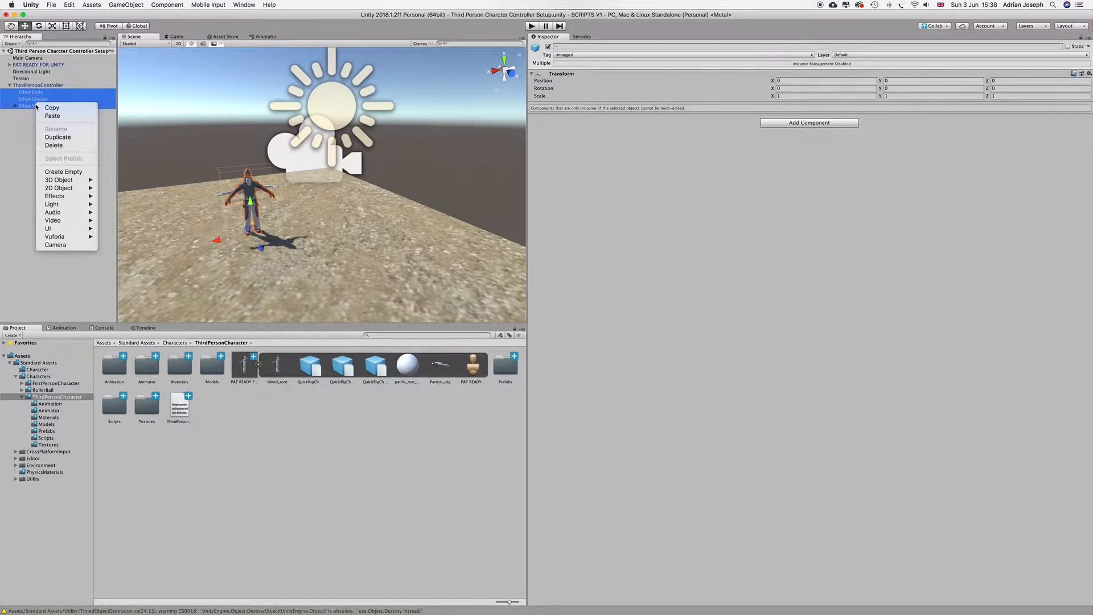
{"action": "left_click", "coordinate": [54, 145]}
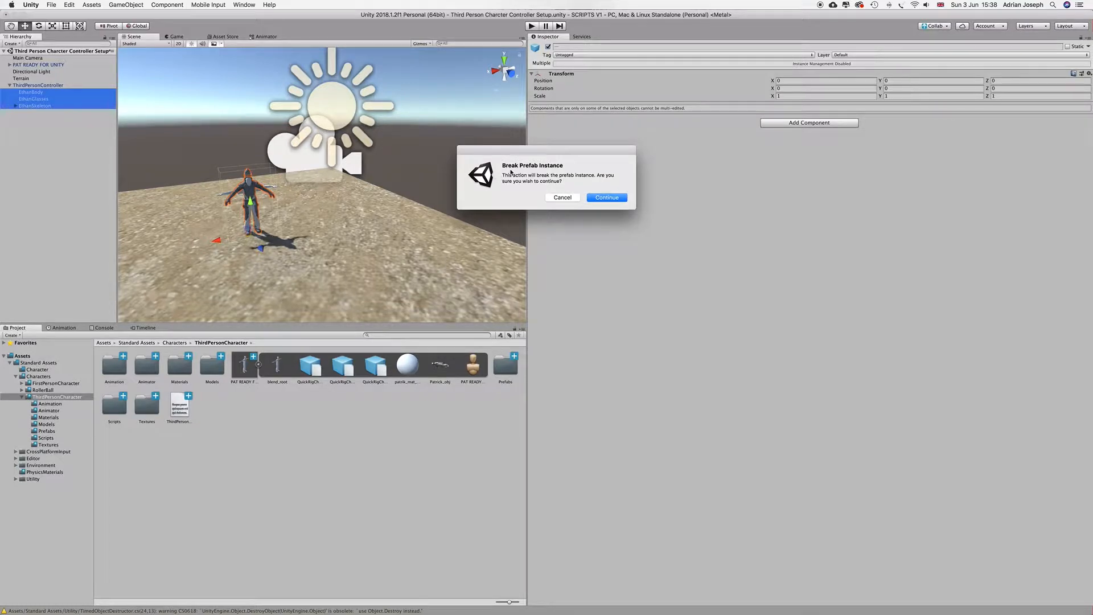
{"action": "left_click", "coordinate": [607, 198]}
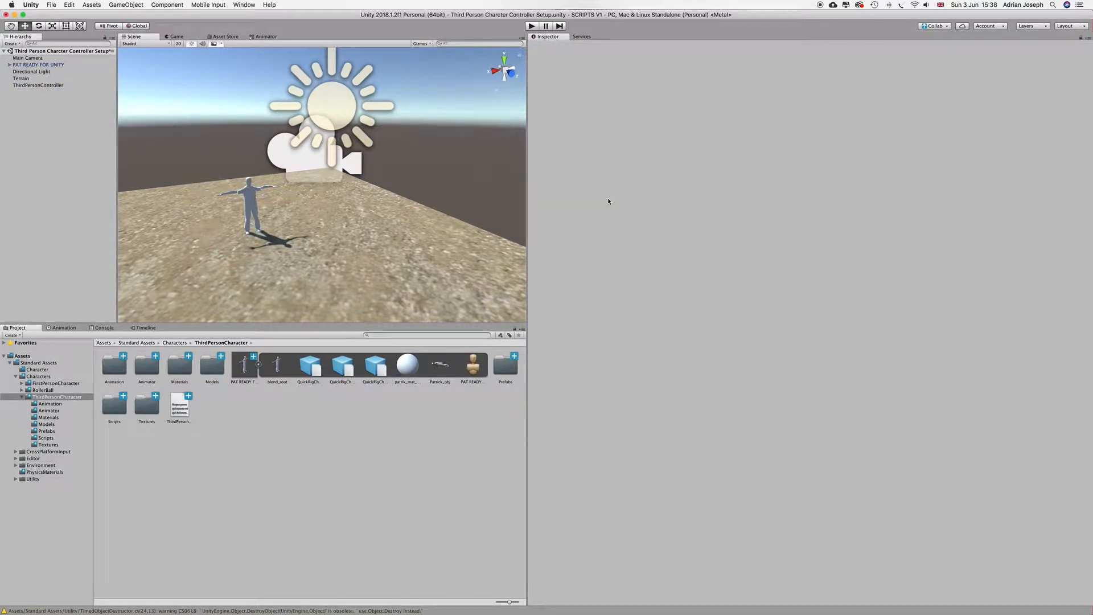
Make PAT READY FOR UNITY a child of ThirdPersonController and shift the controller slightly along Z to 5.17.
{"action": "left_click", "coordinate": [46, 65]}
{"action": "left_click_drag", "start_coordinate": [46, 65], "coordinate": [53, 86]}
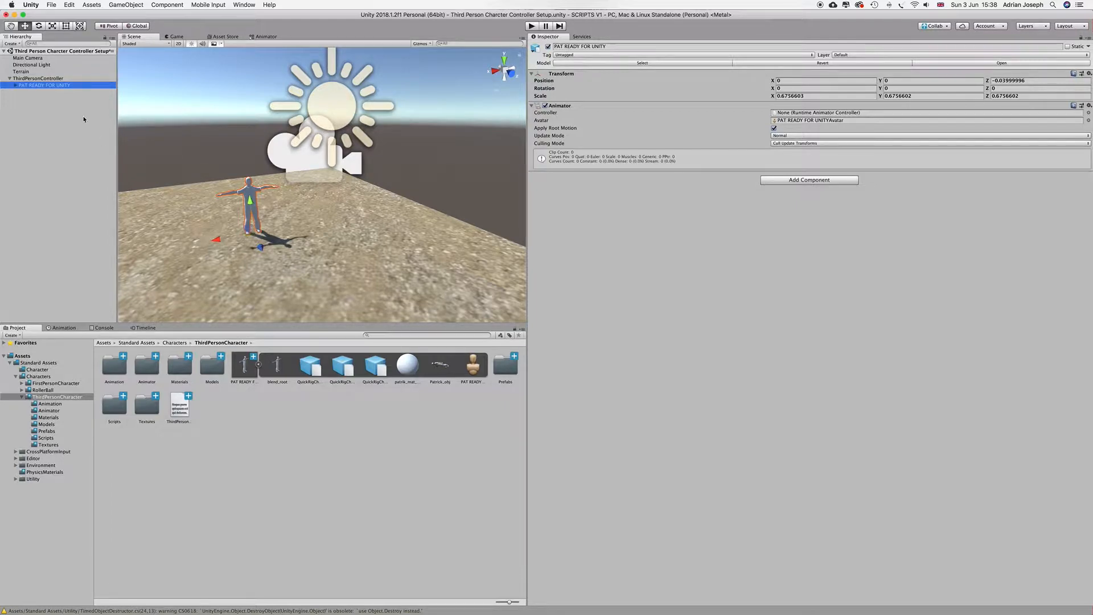
{"action": "left_click", "coordinate": [45, 78]}
{"action": "left_click", "coordinate": [261, 252]}
{"action": "mouse_move", "coordinate": [261, 252]}
{"action": "left_mouse_down"}
{"action": "mouse_move", "coordinate": [255, 231]}
{"action": "mouse_move", "coordinate": [258, 251]}
{"action": "left_mouse_up"}
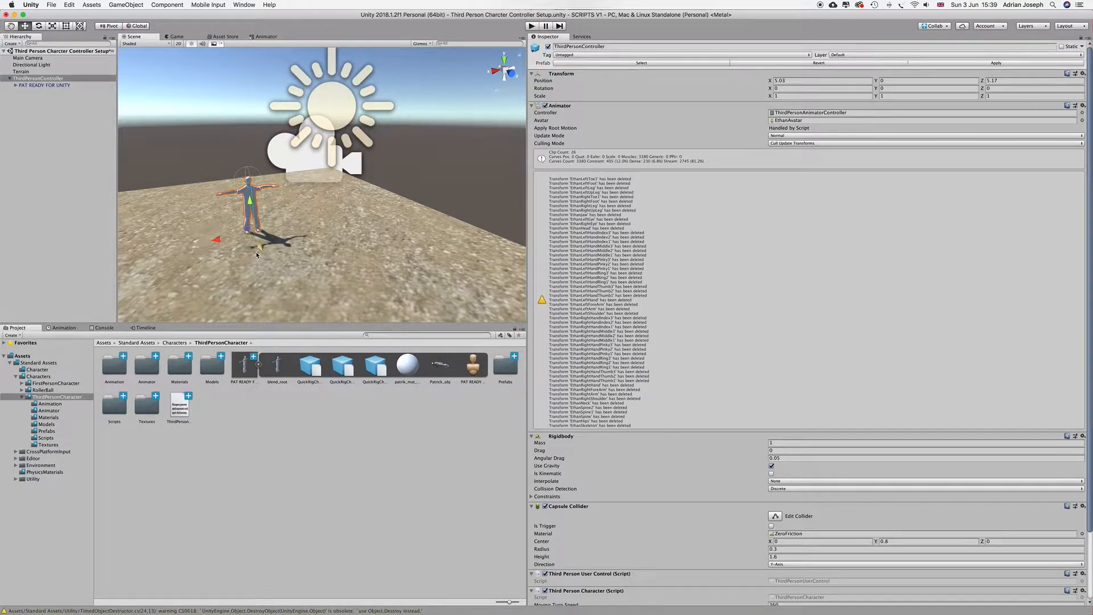
Set the Z position of the nested PAT READY FOR UNITY model to 0.
{"action": "left_click", "coordinate": [45, 85]}
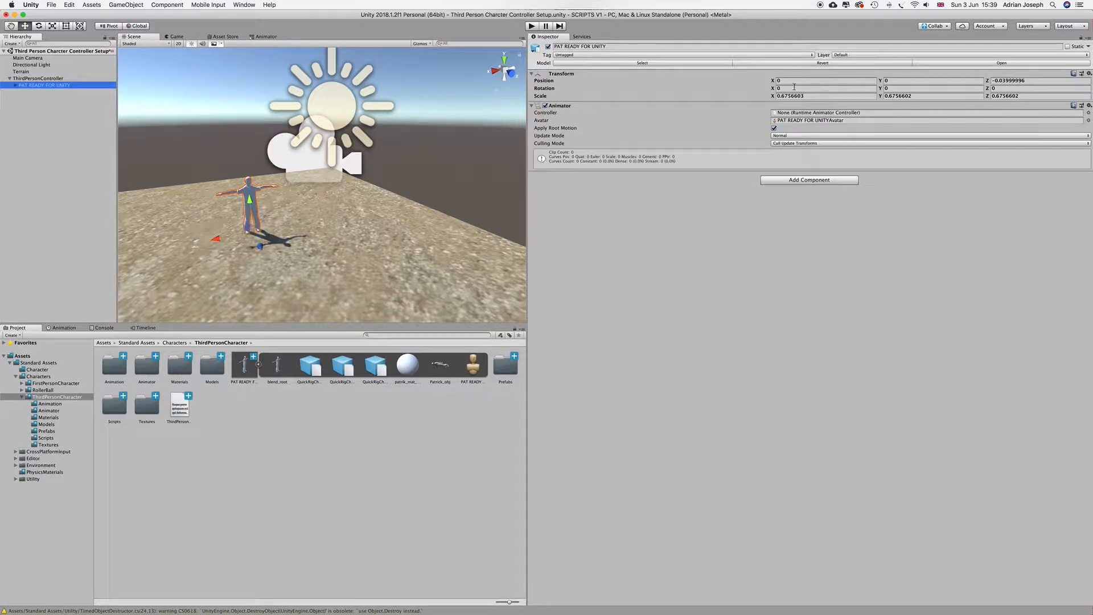
{"action": "left_click", "coordinate": [1020, 80]}
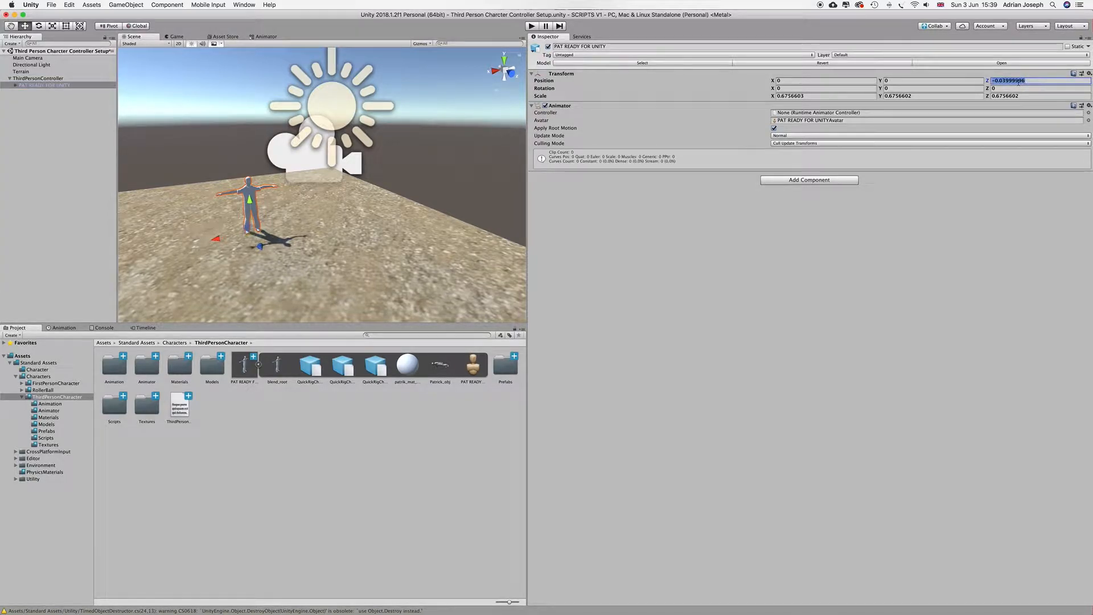
{"action": "type", "text": "0"}
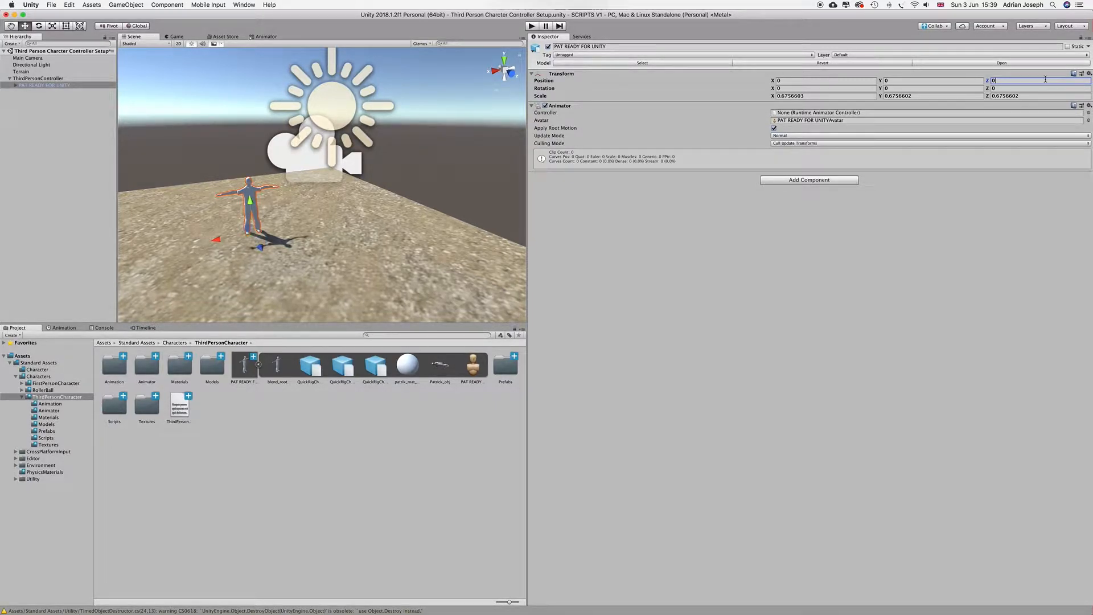
Assign the PAT READY FOR UNITYAvatar from the Standard Assets/Character folder as the Animator avatar of ThirdPersonController.
{"action": "left_click", "coordinate": [53, 79]}
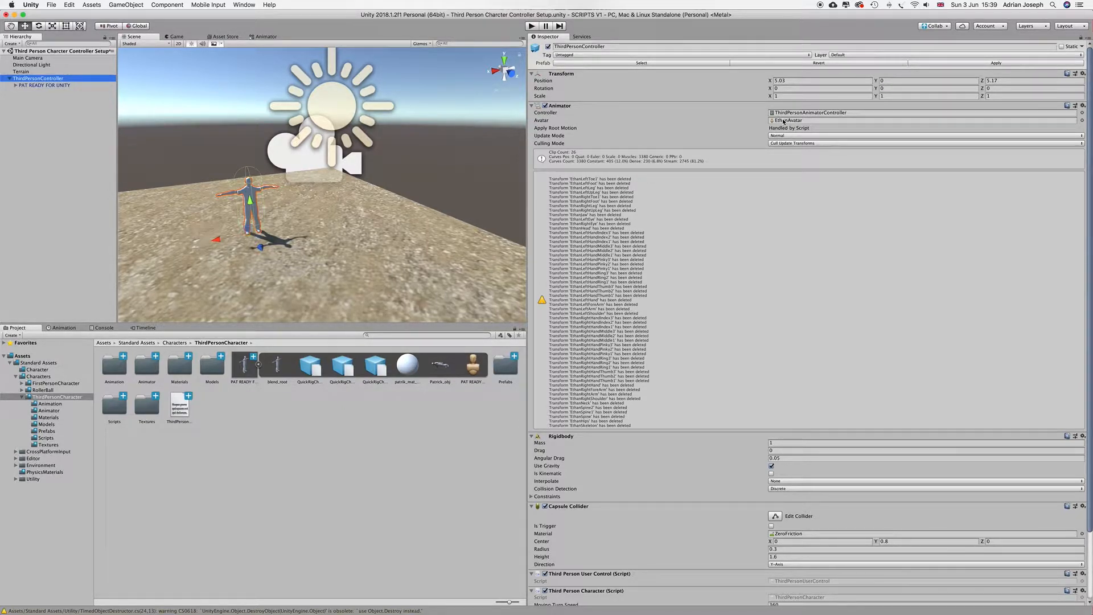
{"action": "left_click", "coordinate": [1083, 120]}
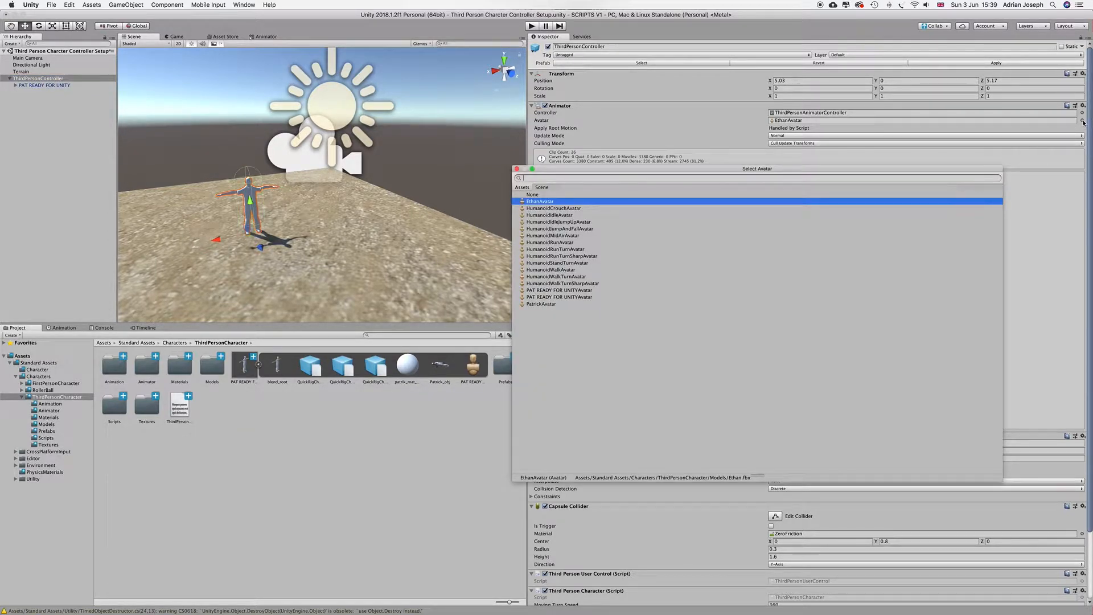
{"action": "left_click", "coordinate": [550, 297]}
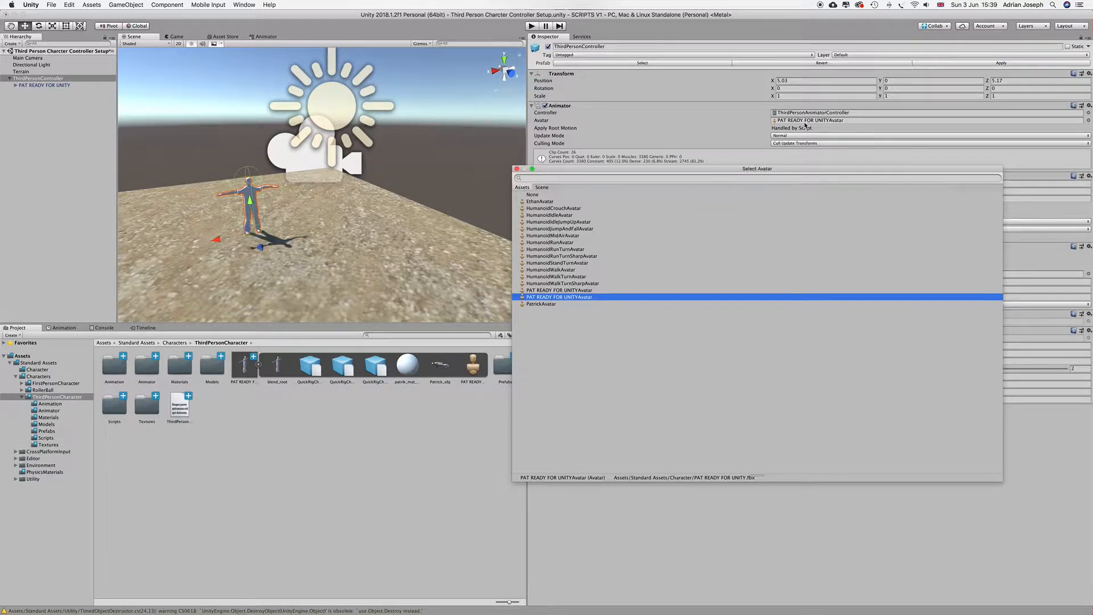
{"action": "left_click", "coordinate": [517, 169]}
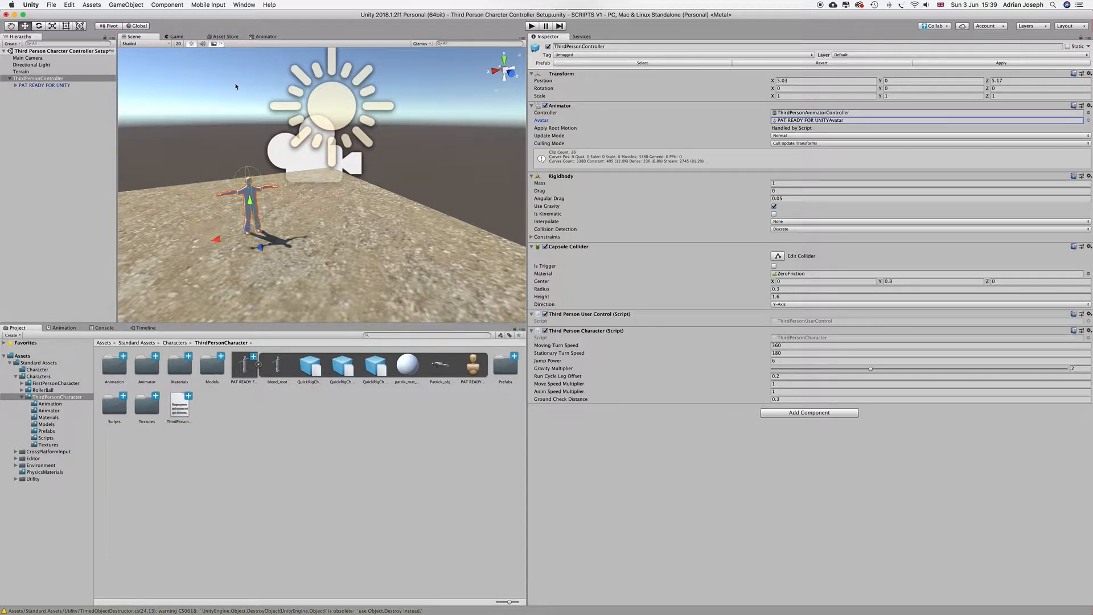
Play-test the scene in the Game view, walking the character in all directions and jumping, and stop play mode.
{"action": "left_click", "coordinate": [177, 37]}
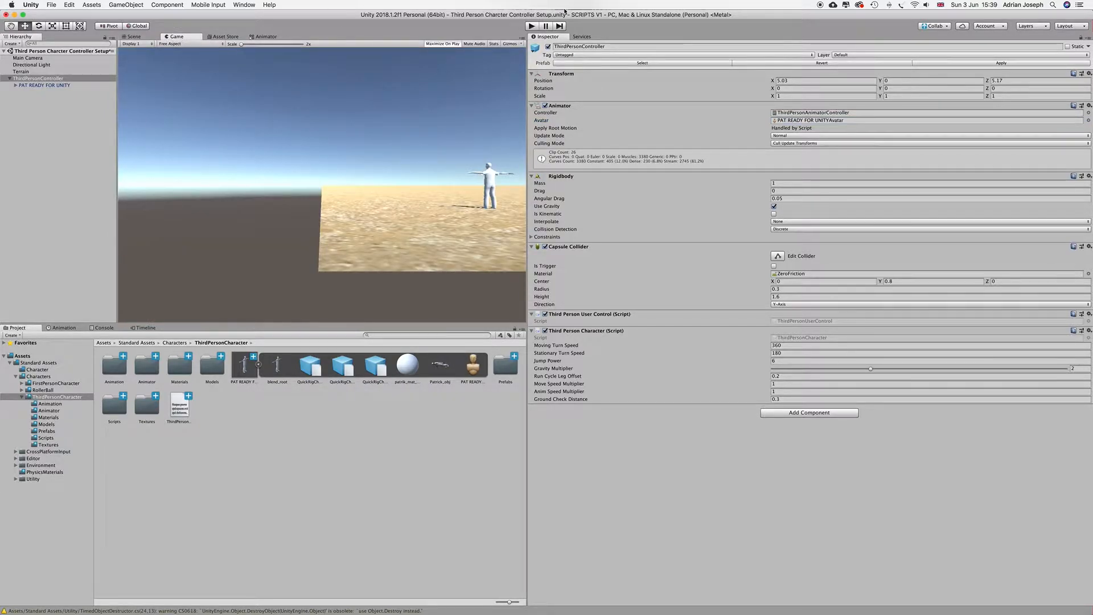
{"action": "left_click", "coordinate": [532, 27]}
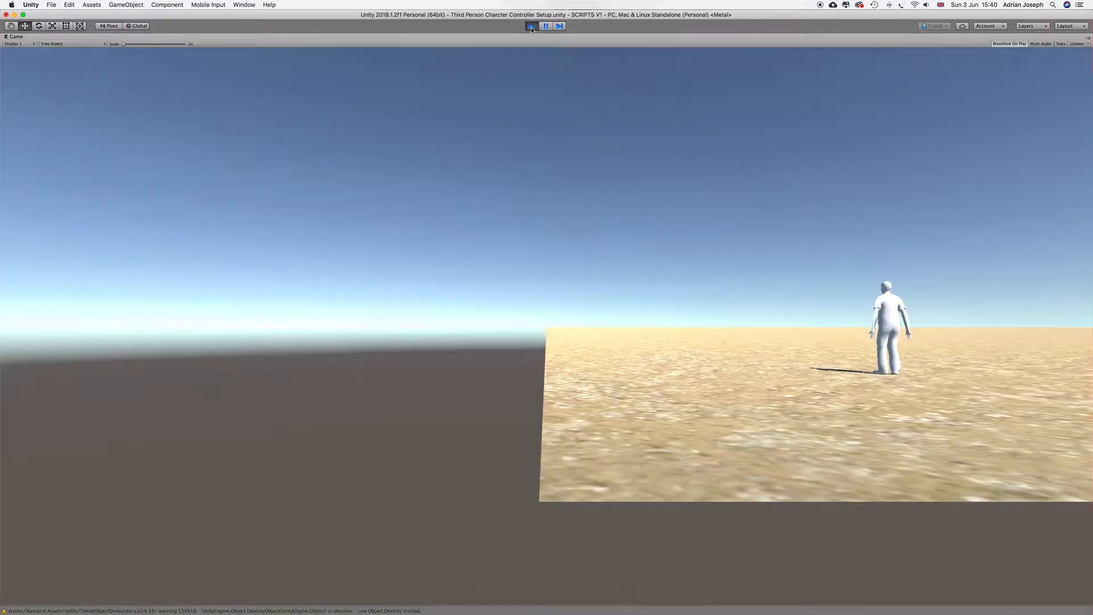
{"action": "key", "text": "w"}
{"action": "key", "text": "a"}
{"action": "key", "text": "d"}
{"action": "key", "text": "s"}
{"action": "key", "text": "a"}
{"action": "key", "text": "d"}
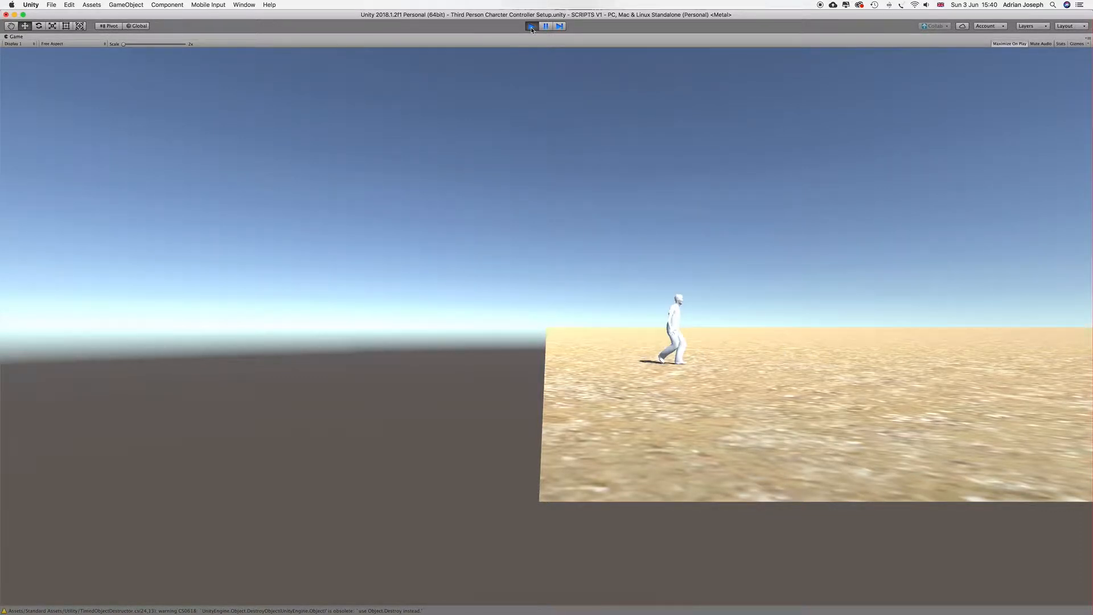
{"action": "key", "text": "space"}
{"action": "key", "text": "space"}
{"action": "key", "text": "d"}
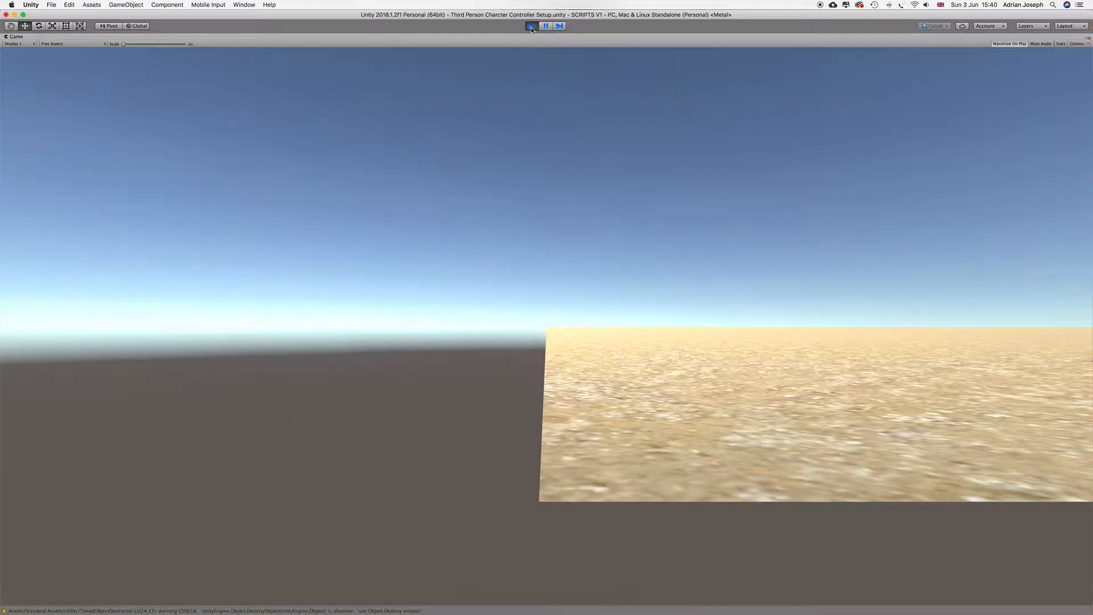
{"action": "key", "text": "a"}
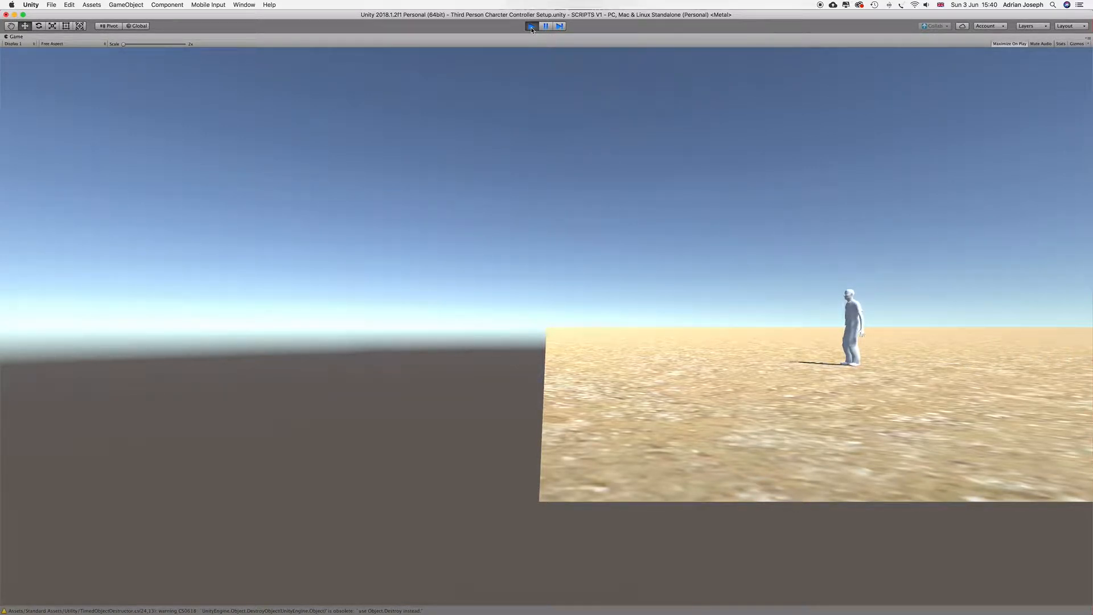
{"action": "left_click", "coordinate": [531, 27]}
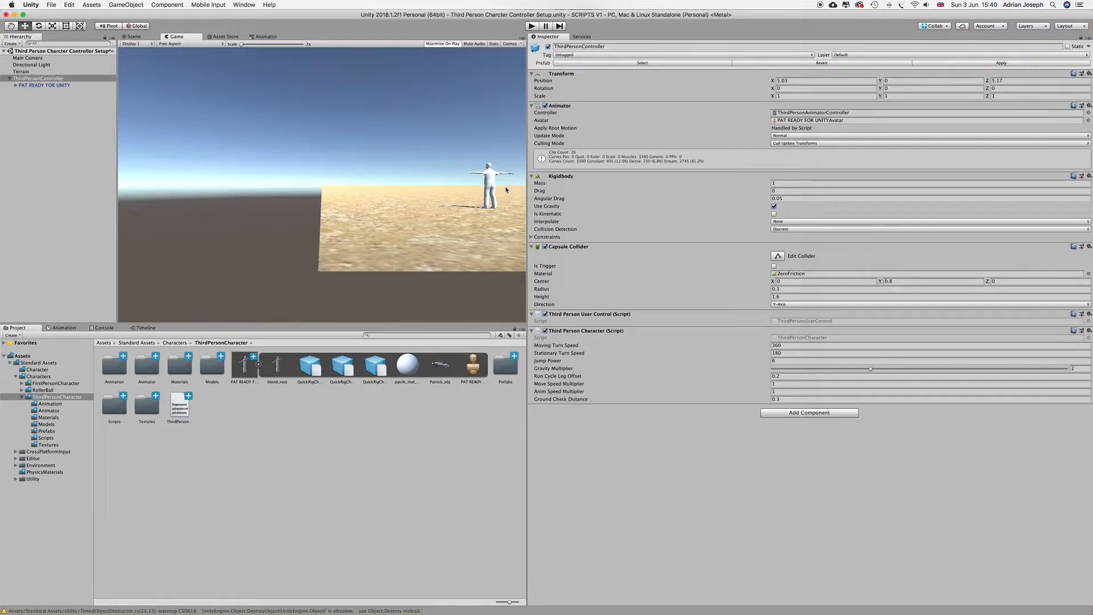
Add the Smooth Follow script component to Main Camera.
{"action": "left_click", "coordinate": [42, 59]}
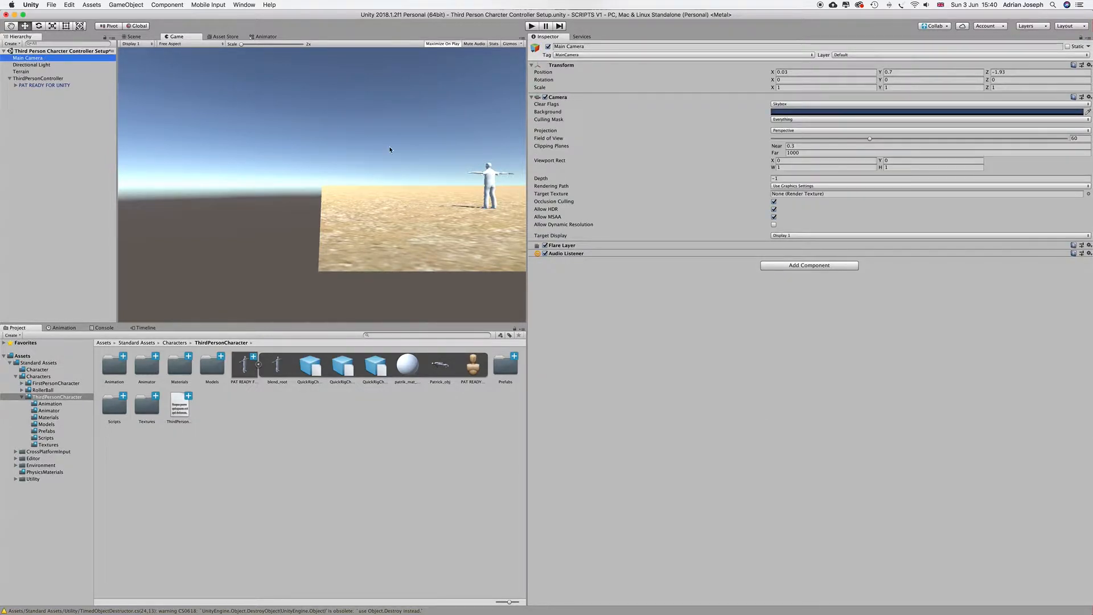
{"action": "left_click", "coordinate": [810, 266]}
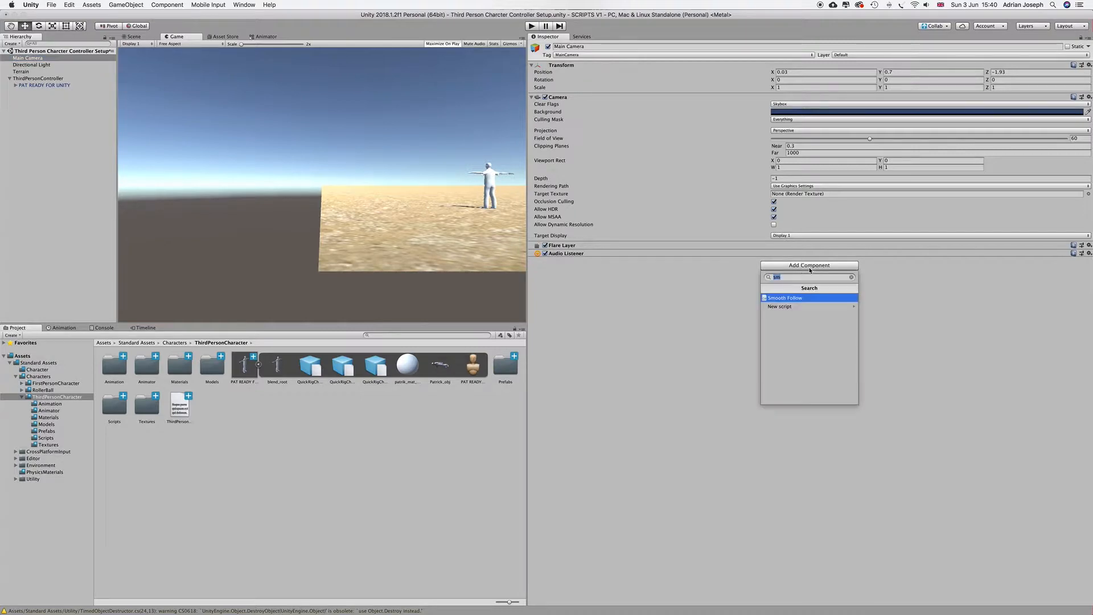
{"action": "left_click", "coordinate": [786, 278]}
{"action": "left_click_drag", "start_coordinate": [786, 277], "coordinate": [769, 277]}
{"action": "type", "text": "s"}
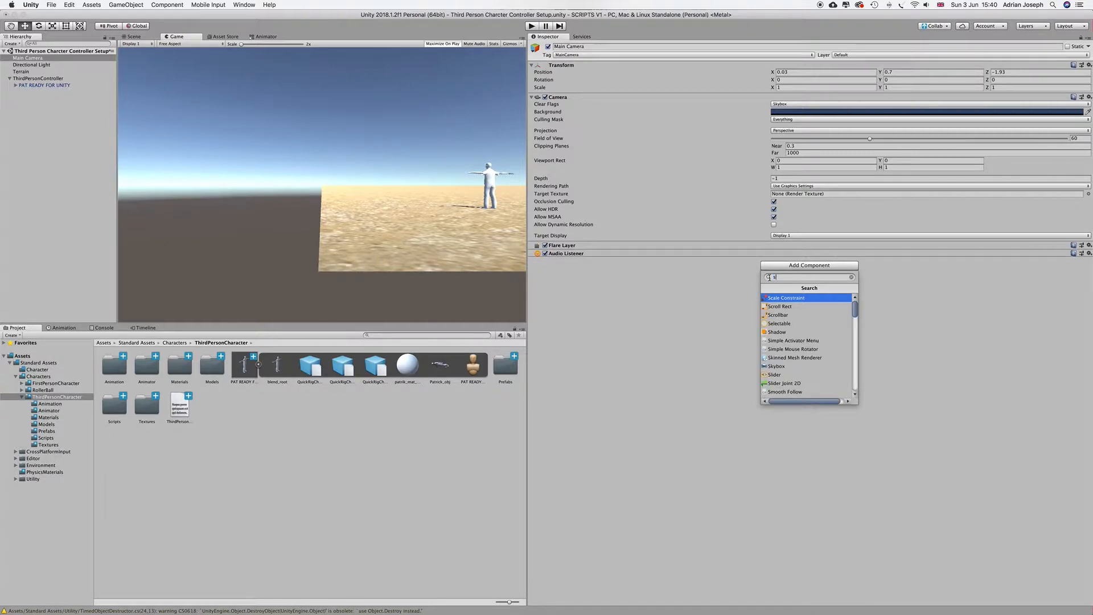
{"action": "type", "text": "m"}
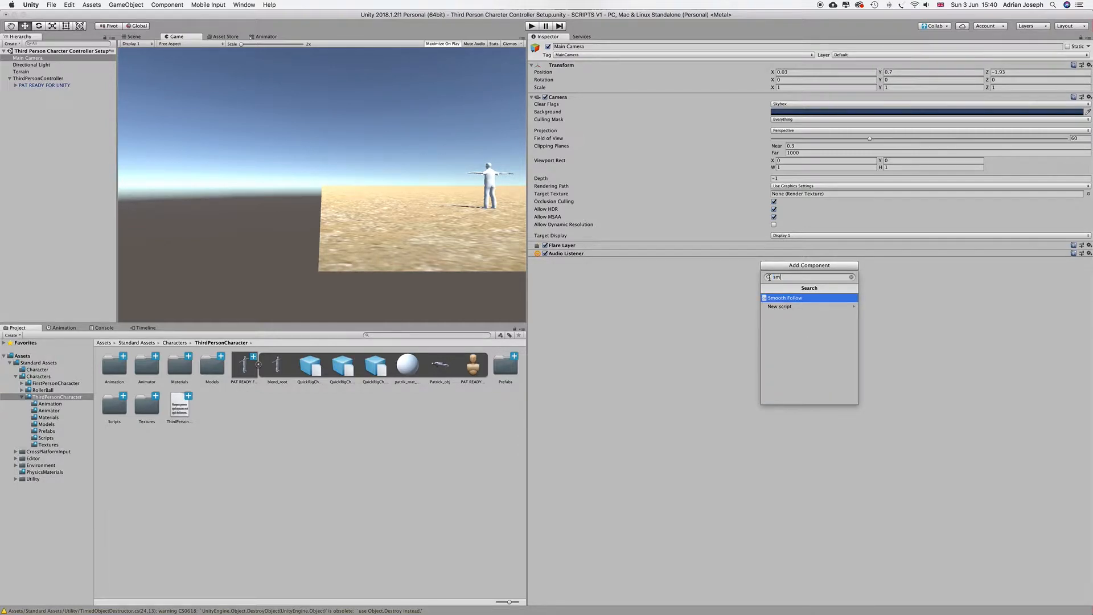
{"action": "key", "text": "Return"}
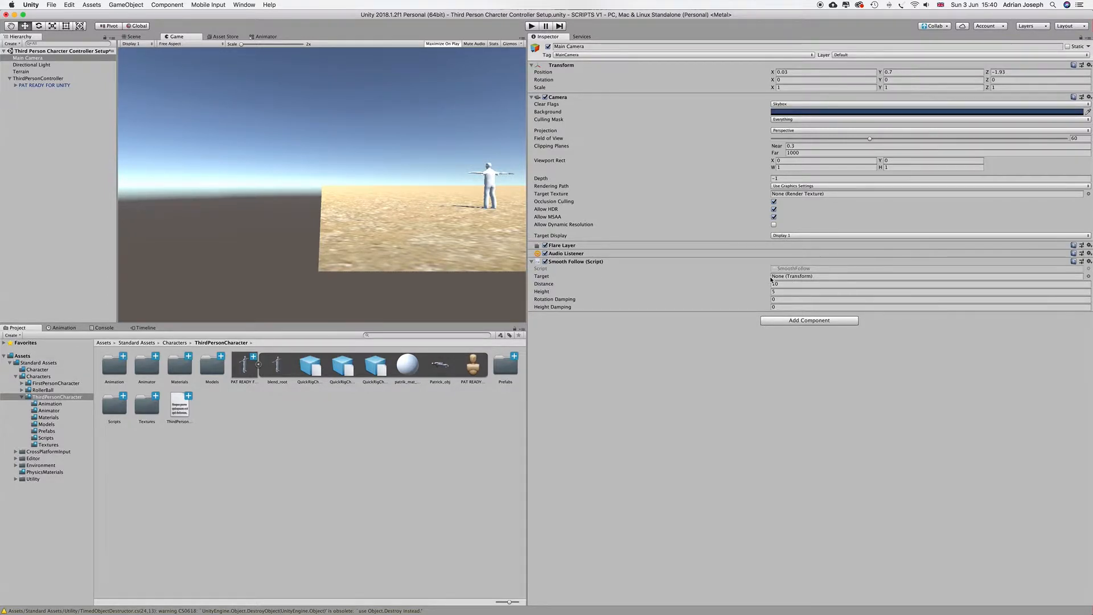
Assign ThirdPersonController from the scene as the target of Main Camera's Smooth Follow script.
{"action": "left_click", "coordinate": [1089, 277]}
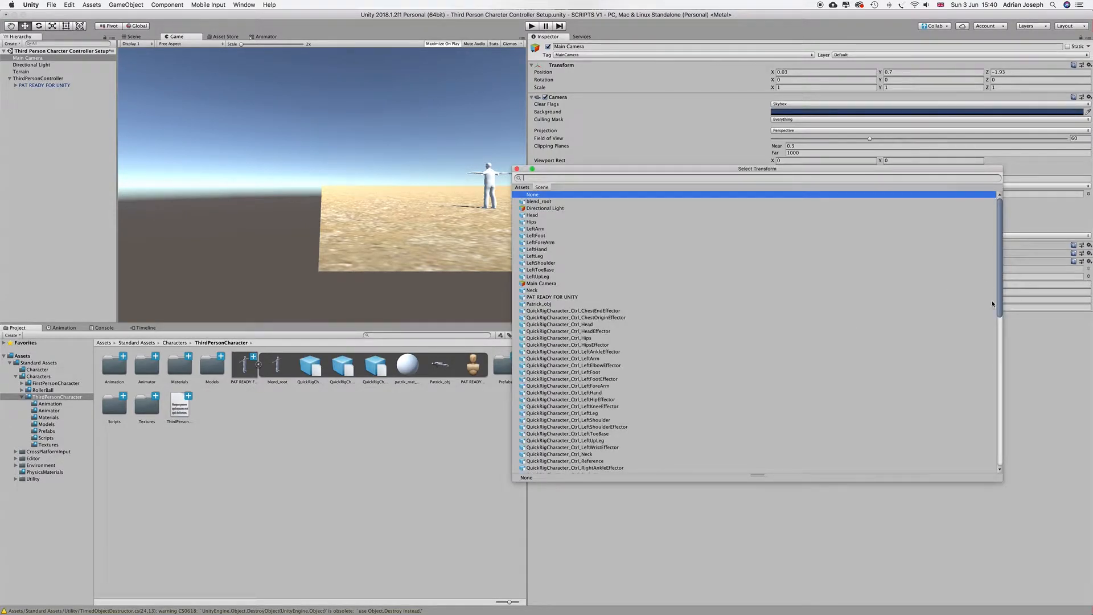
{"action": "left_click_drag", "start_coordinate": [1001, 311], "coordinate": [976, 462]}
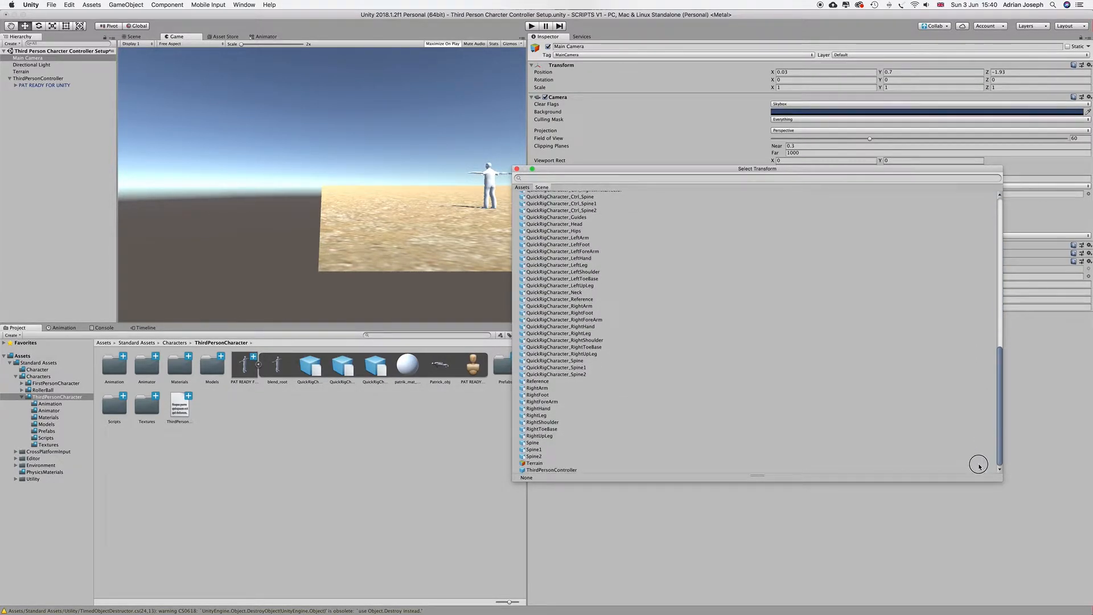
{"action": "left_click", "coordinate": [577, 470]}
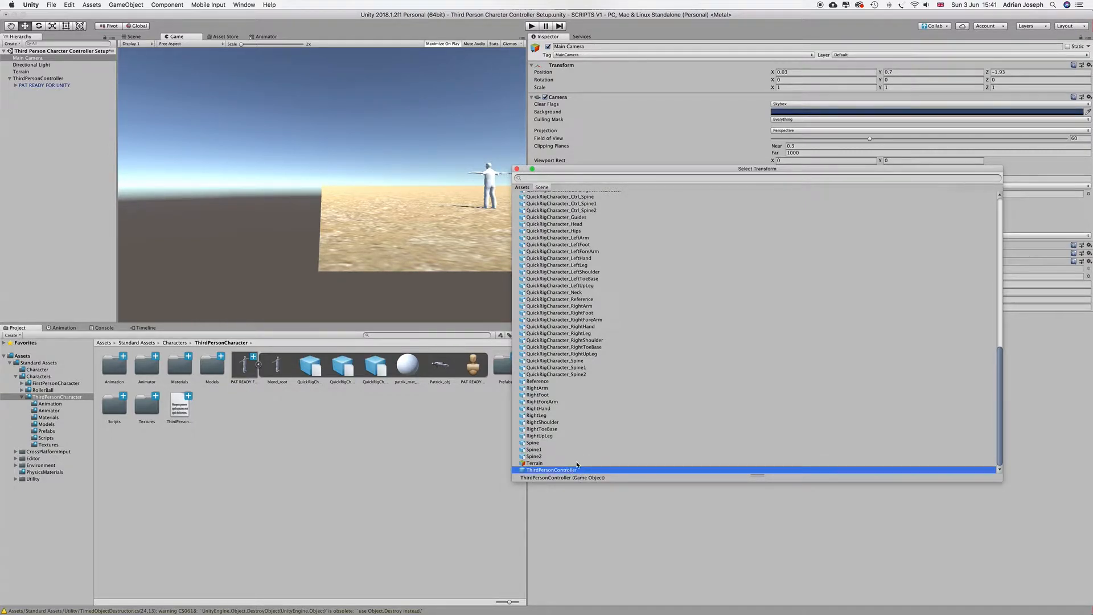
{"action": "left_click", "coordinate": [517, 169]}
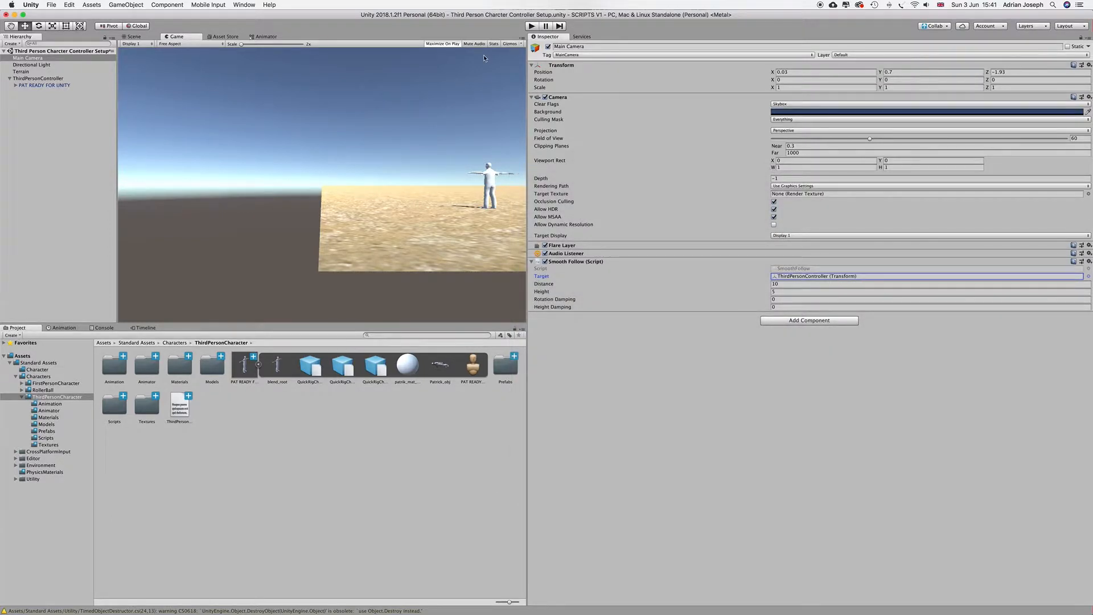
Play-test how the camera follows the character while walking, turning and jumping, and stop play mode.
{"action": "left_click", "coordinate": [531, 26]}
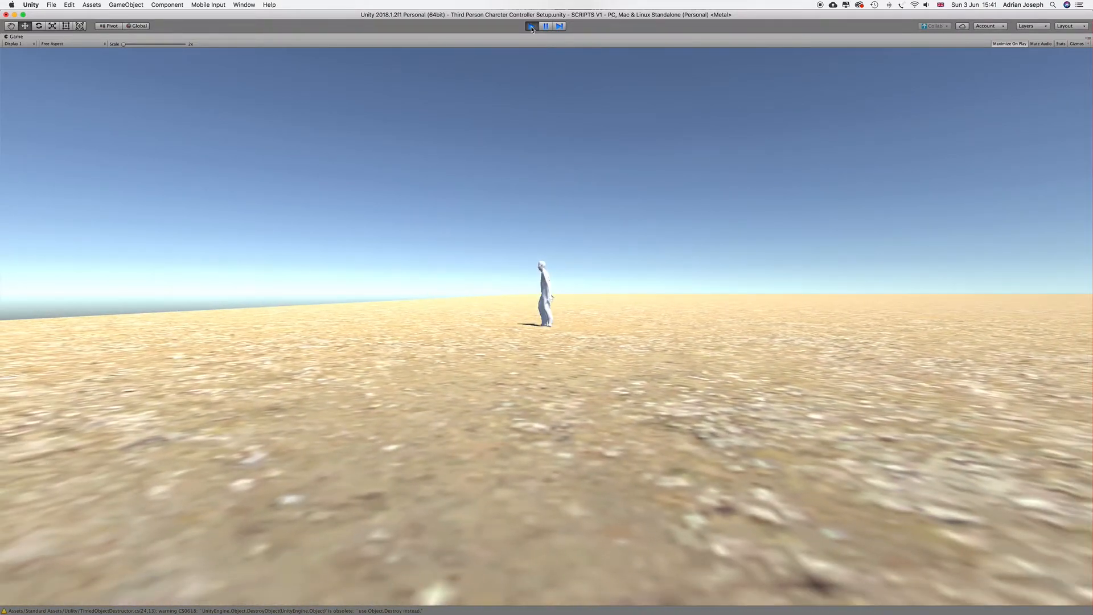
{"action": "key", "text": "space"}
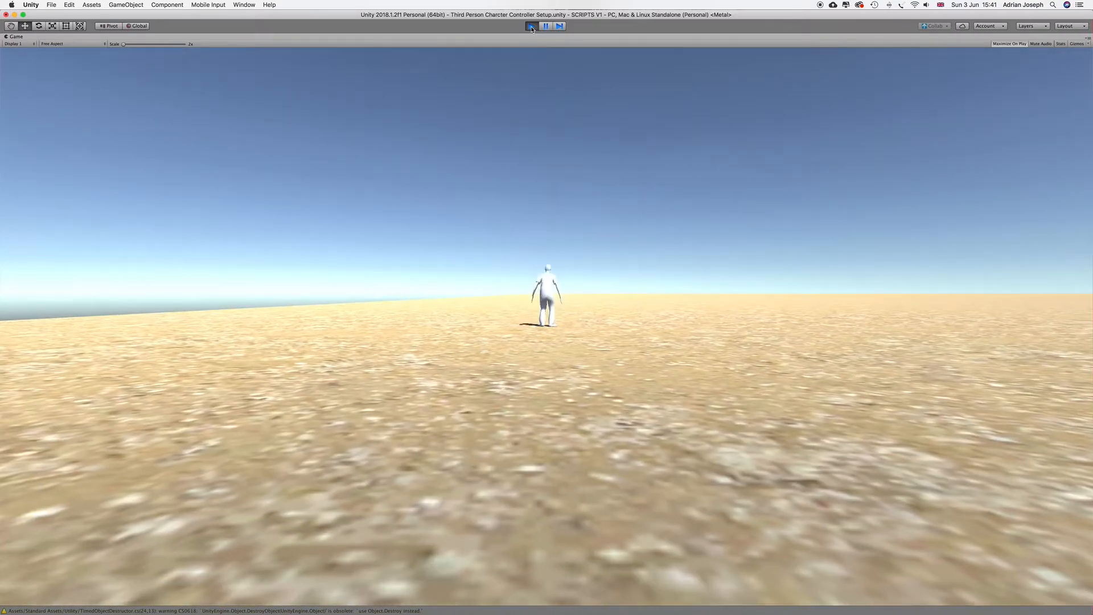
{"action": "key", "text": "space"}
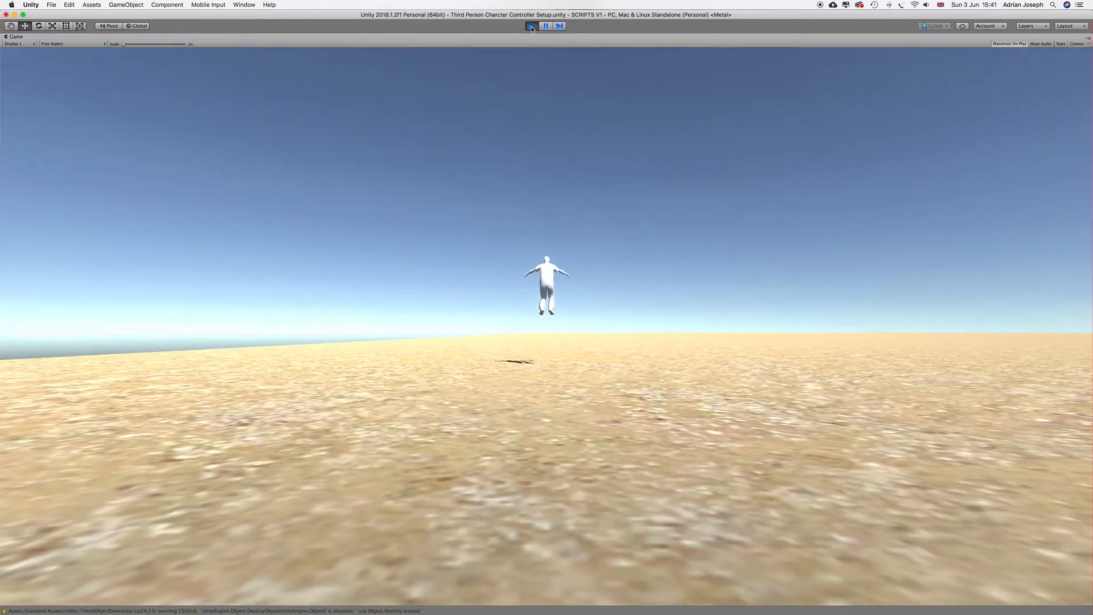
{"action": "key", "text": "s"}
{"action": "key", "text": "d"}
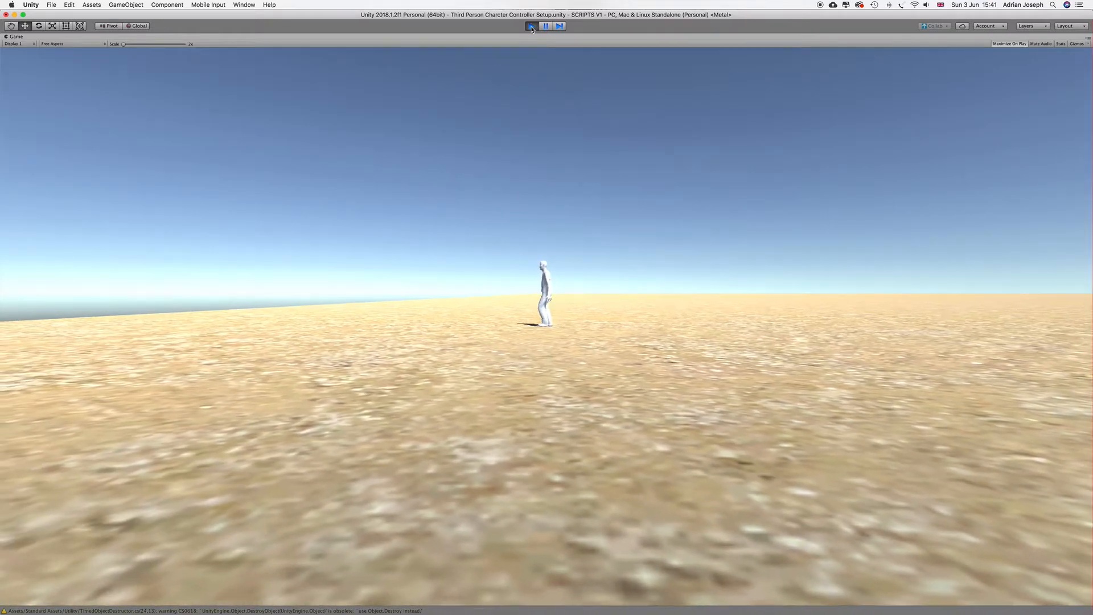
{"action": "key", "text": "w"}
{"action": "key", "text": "a"}
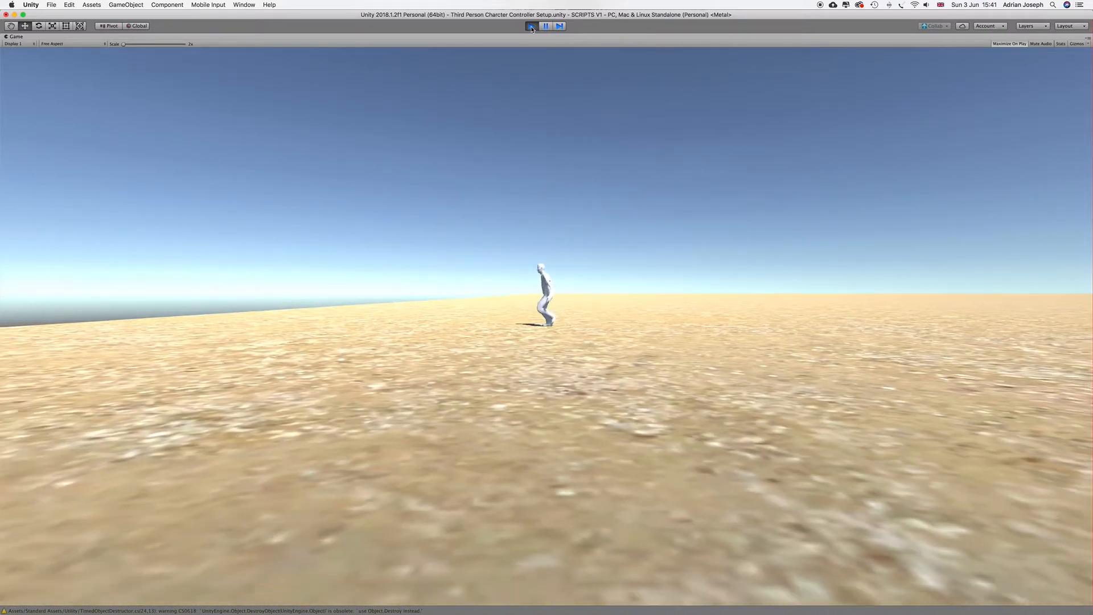
{"action": "key", "text": "s"}
{"action": "key", "text": "d"}
{"action": "key", "text": "space"}
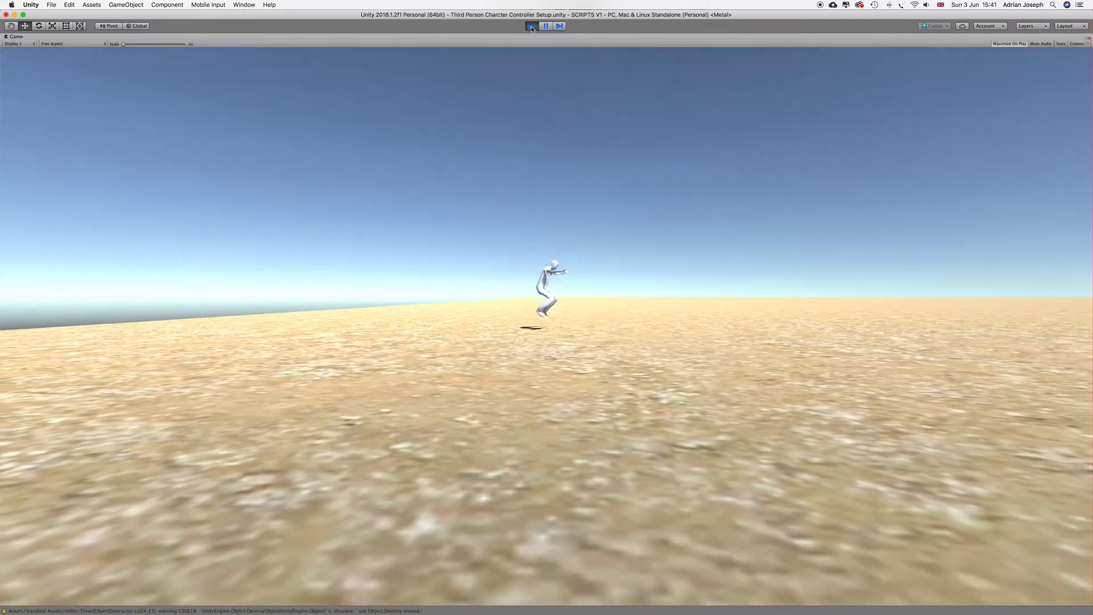
{"action": "key", "text": "d"}
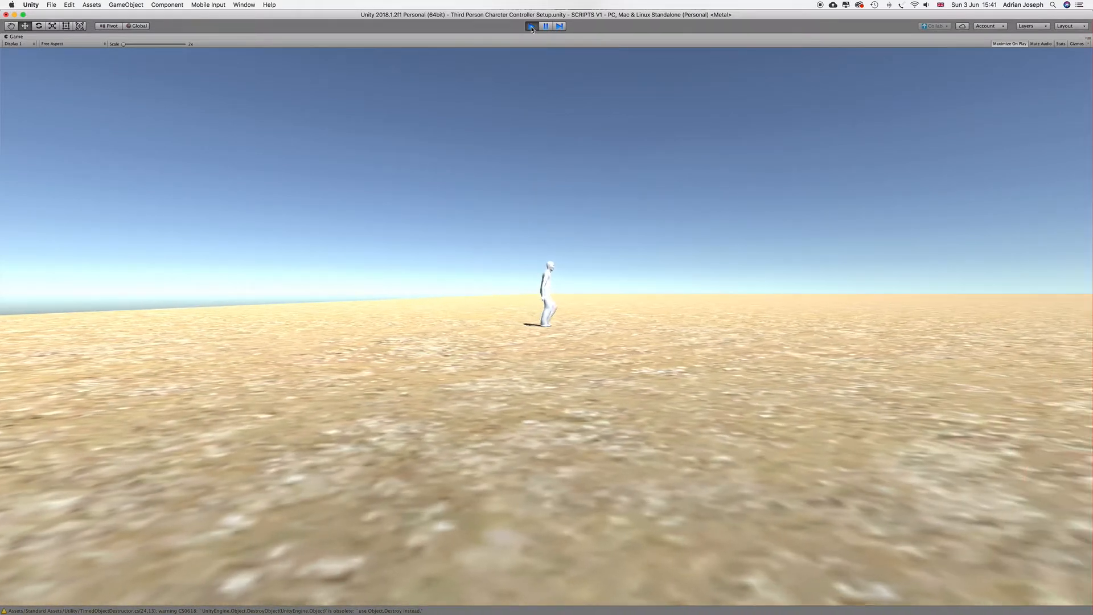
{"action": "left_click", "coordinate": [531, 26]}
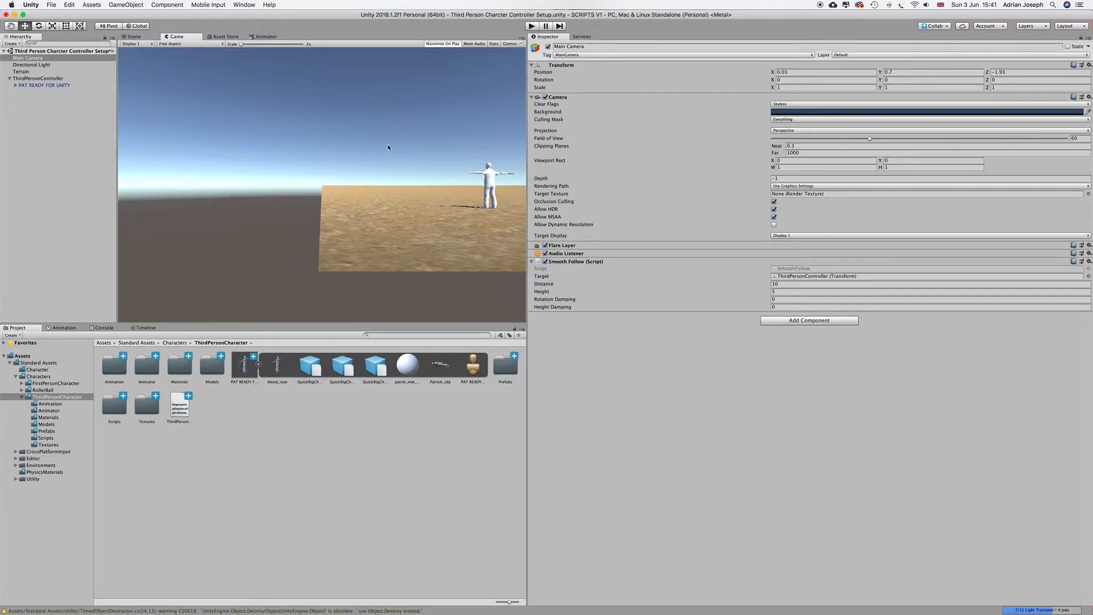
Review ThirdPersonController's components and the SmoothFollow.cs and ThirdPersonUserControl.cs scripts in Visual Studio, and return to Unity.
{"action": "left_click", "coordinate": [48, 79]}
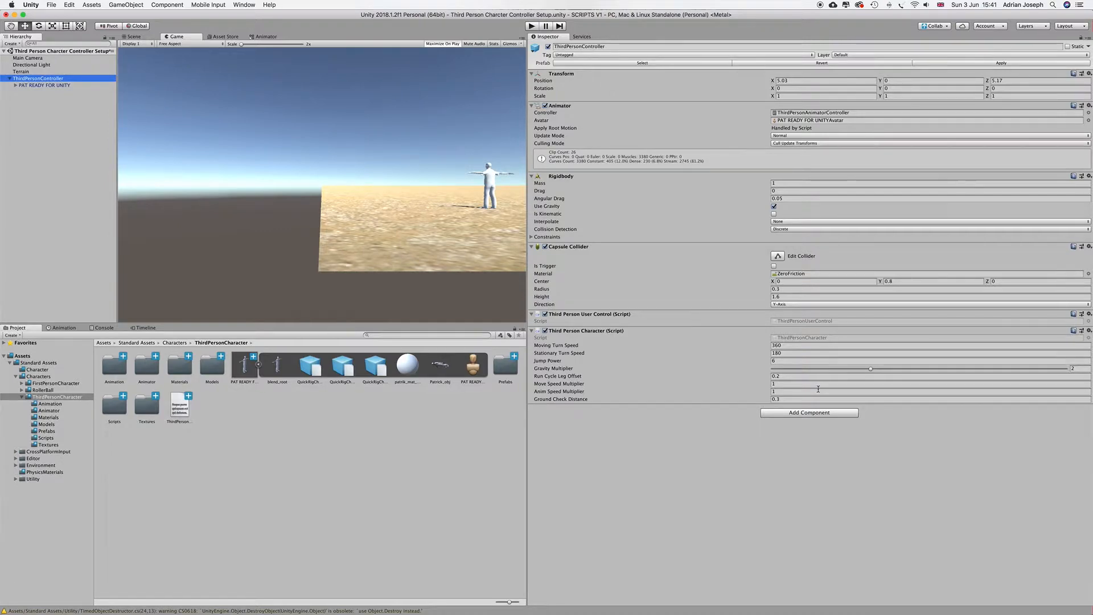
{"action": "left_click", "coordinate": [29, 58]}
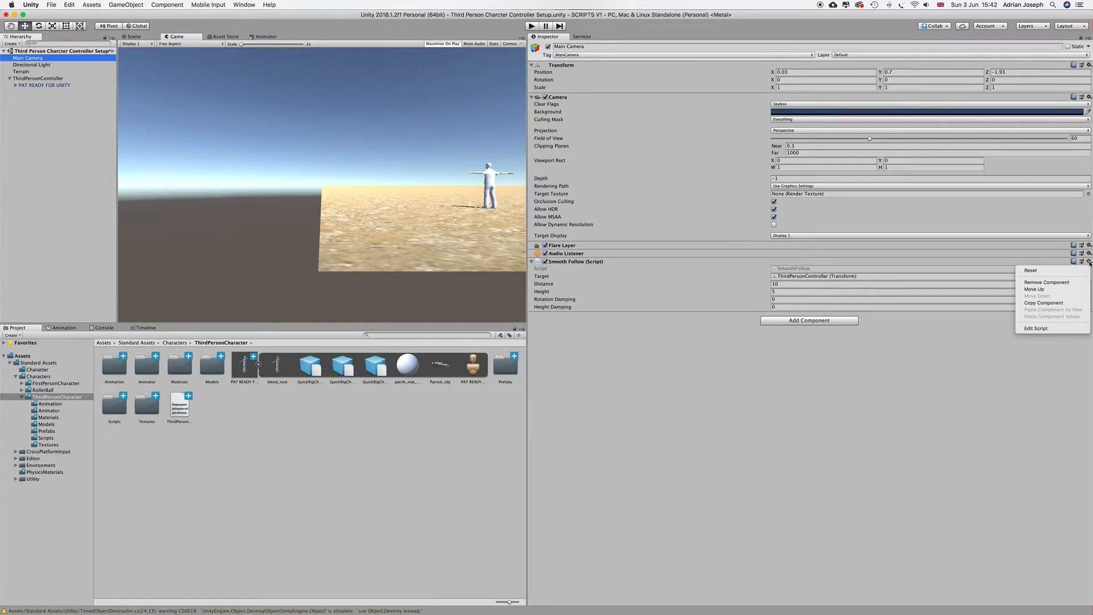
{"action": "left_click", "coordinate": [1040, 327]}
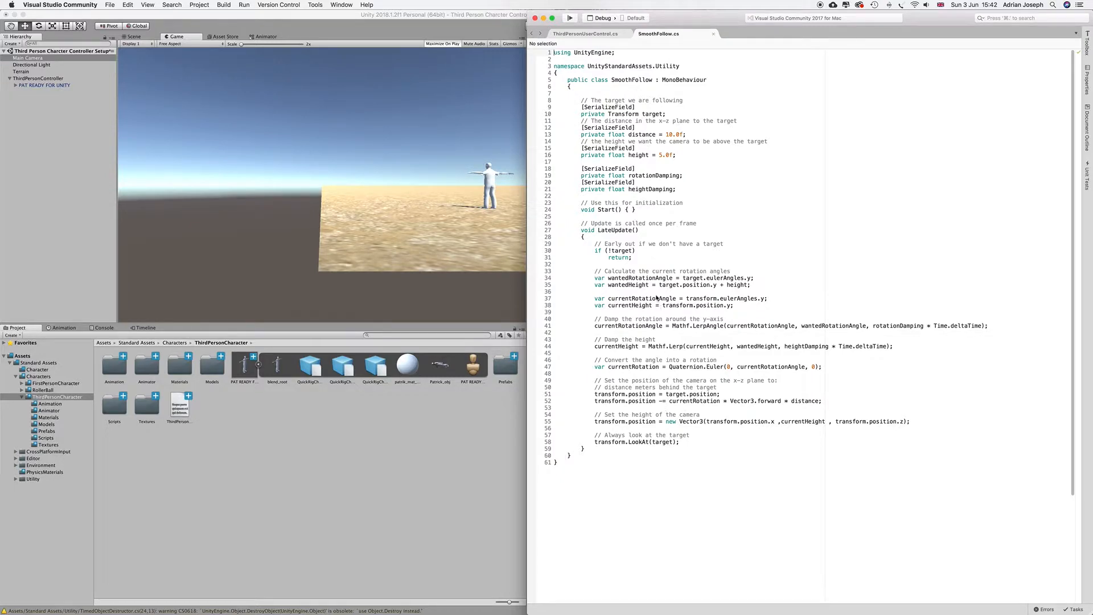
{"action": "left_click", "coordinate": [587, 34]}
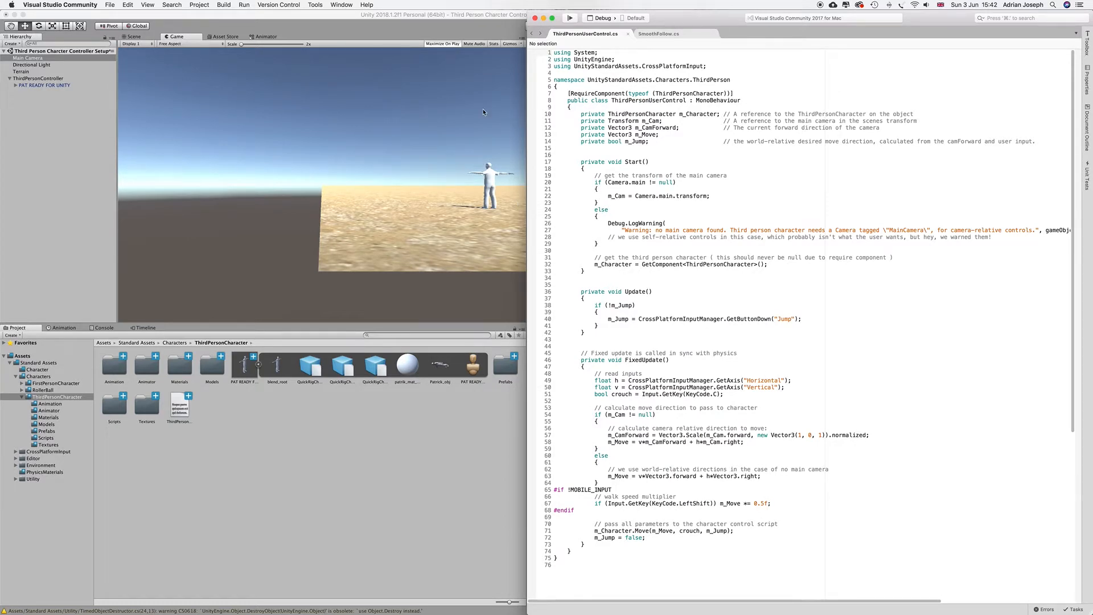
{"action": "left_click", "coordinate": [437, 216]}
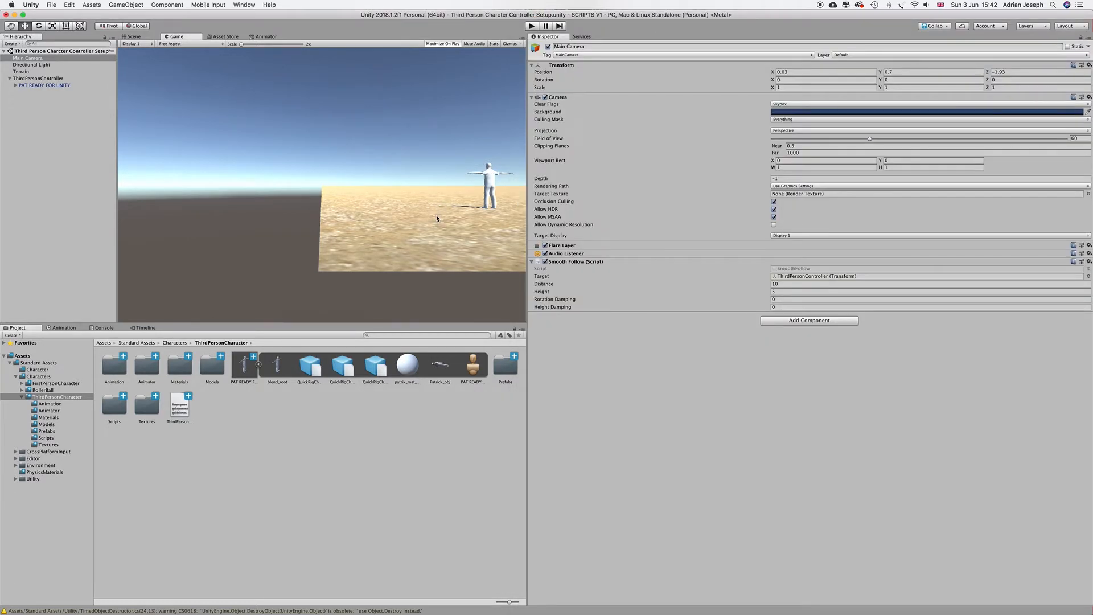